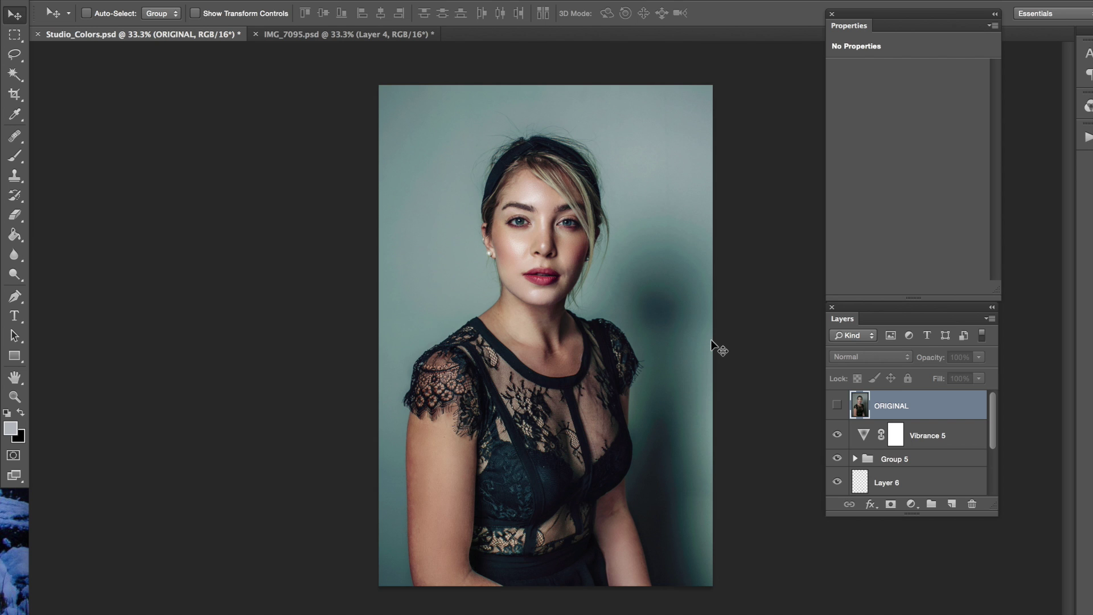
Examine the finished portrait's face, dress and background at 50% magnification.
key(ctrl+plus)
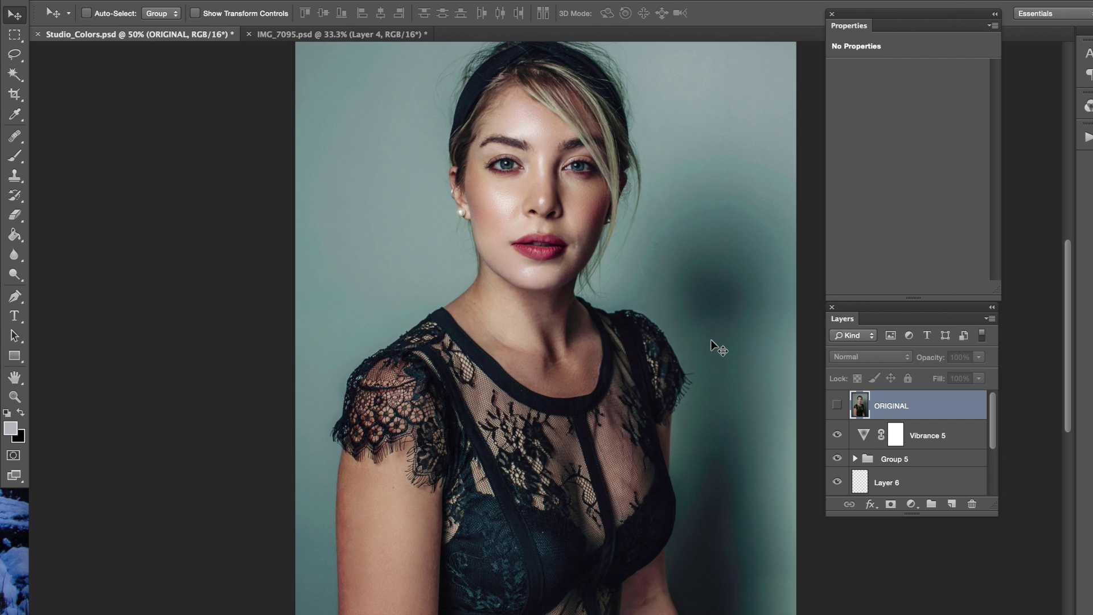
scroll(575, 317, up, 3)
scroll(575, 317, right, 1)
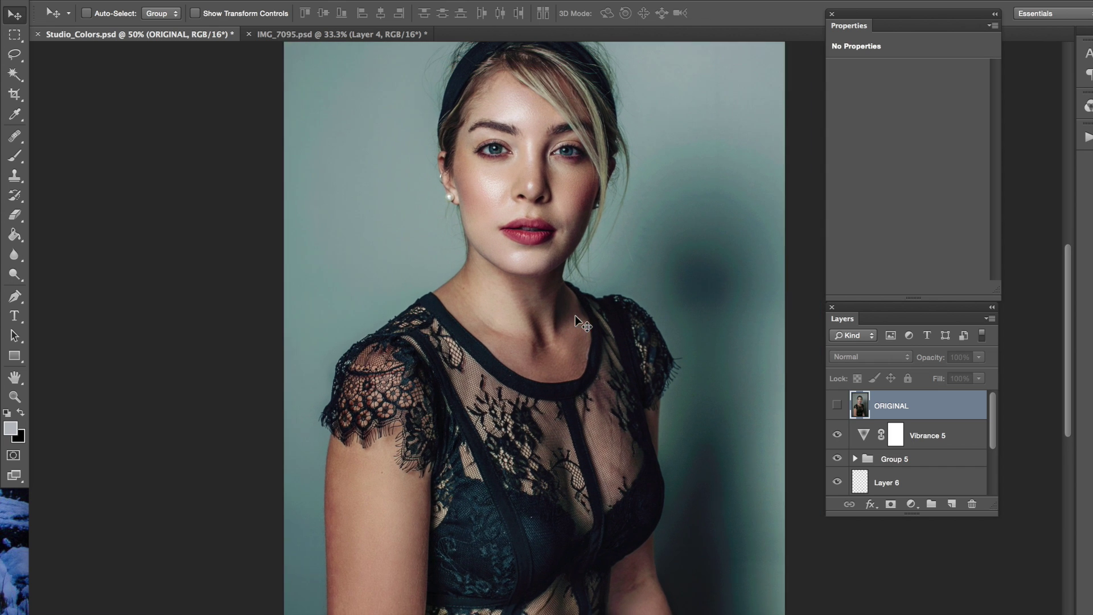
scroll(575, 316, left, 2)
scroll(575, 315, down, 4)
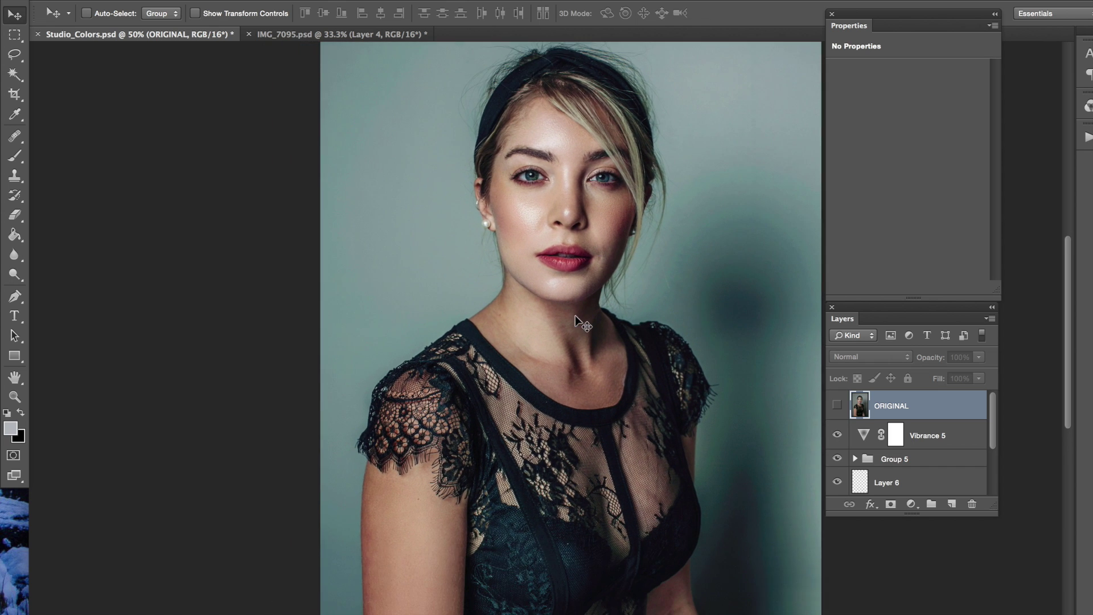
scroll(575, 316, up, 2)
scroll(594, 291, right, 1)
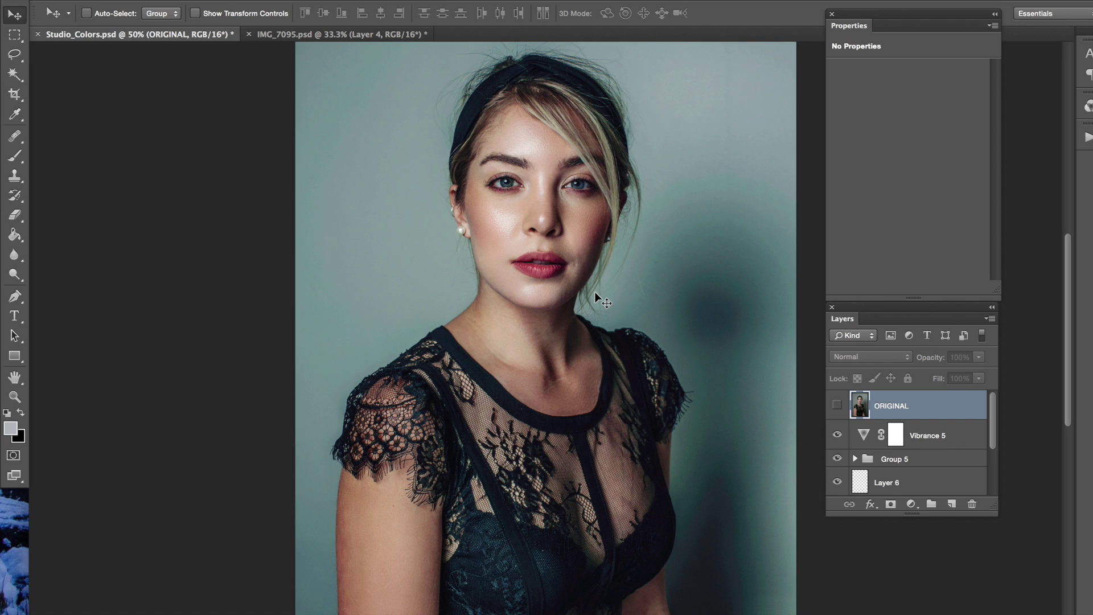
key(super+minus)
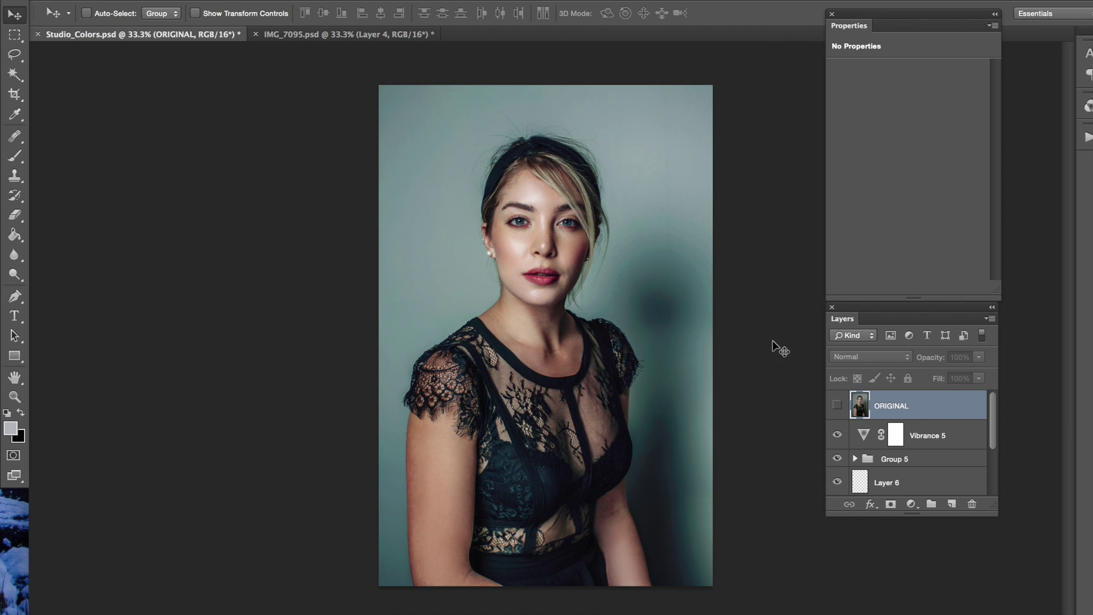
Show the ORIGINAL layer, and isolate the Background layer by hiding all the other layers and groups.
click(838, 406)
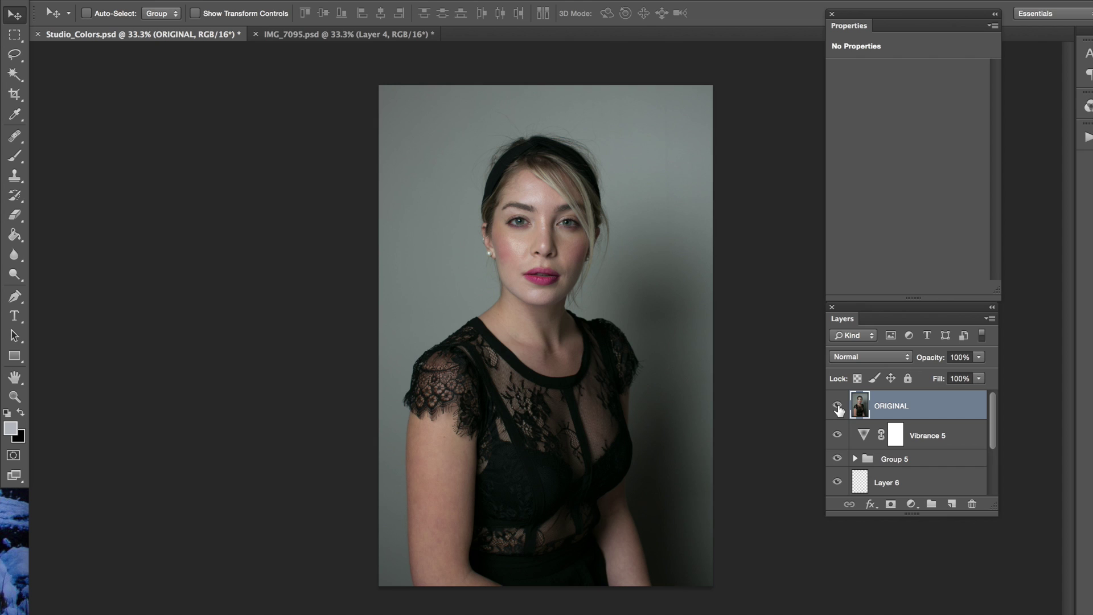
scroll(945, 431, down, 3)
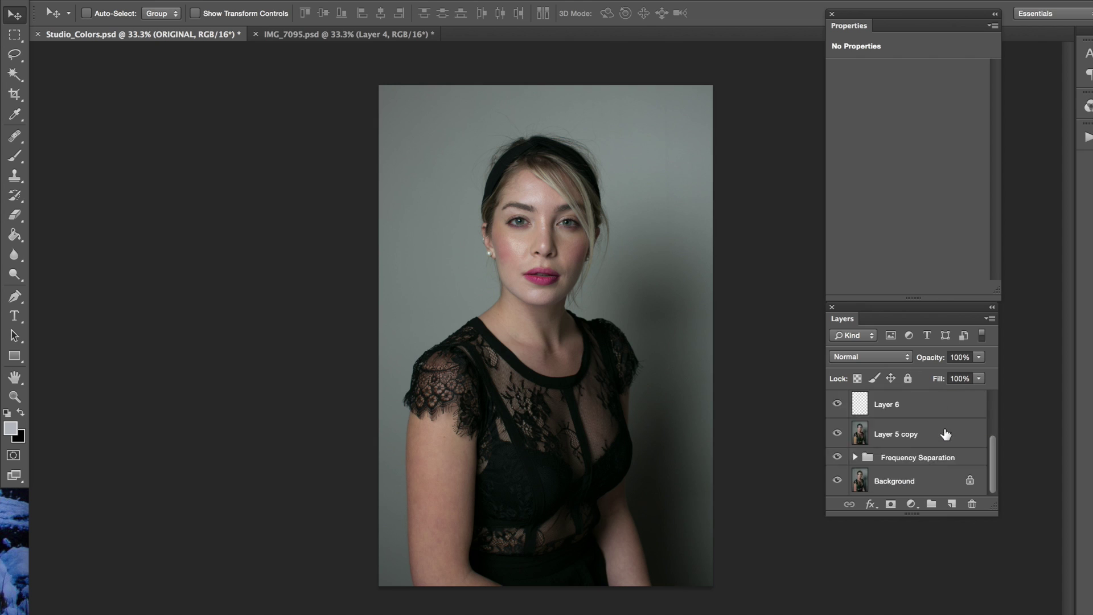
alt+click(839, 482)
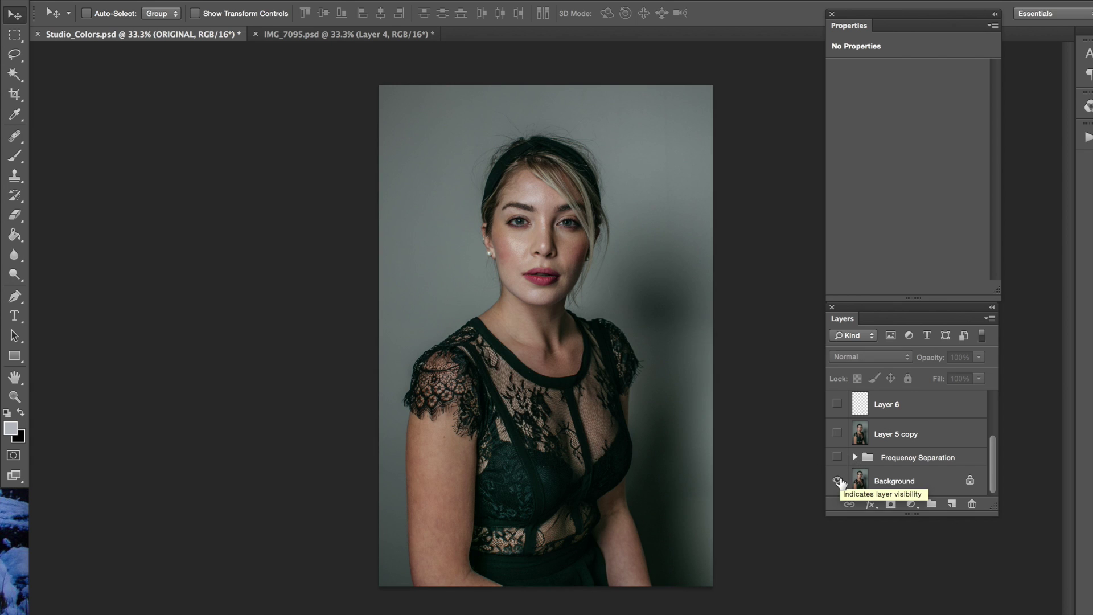
scroll(874, 453, up, 3)
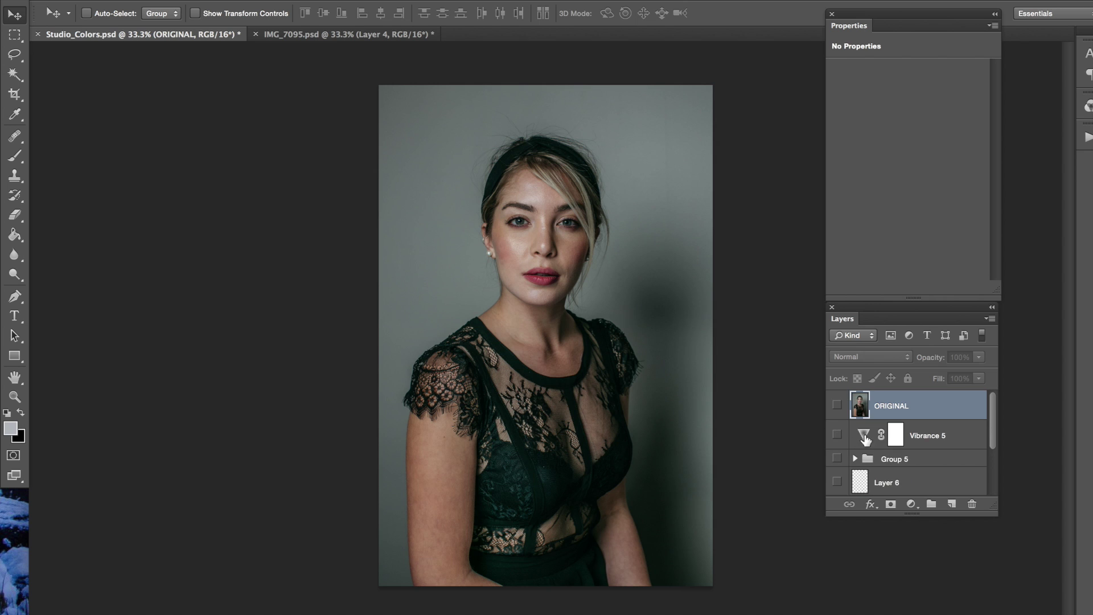
Compare the unedited photo with the Background layer by switching the ORIGINAL layer's visibility on and off.
click(837, 405)
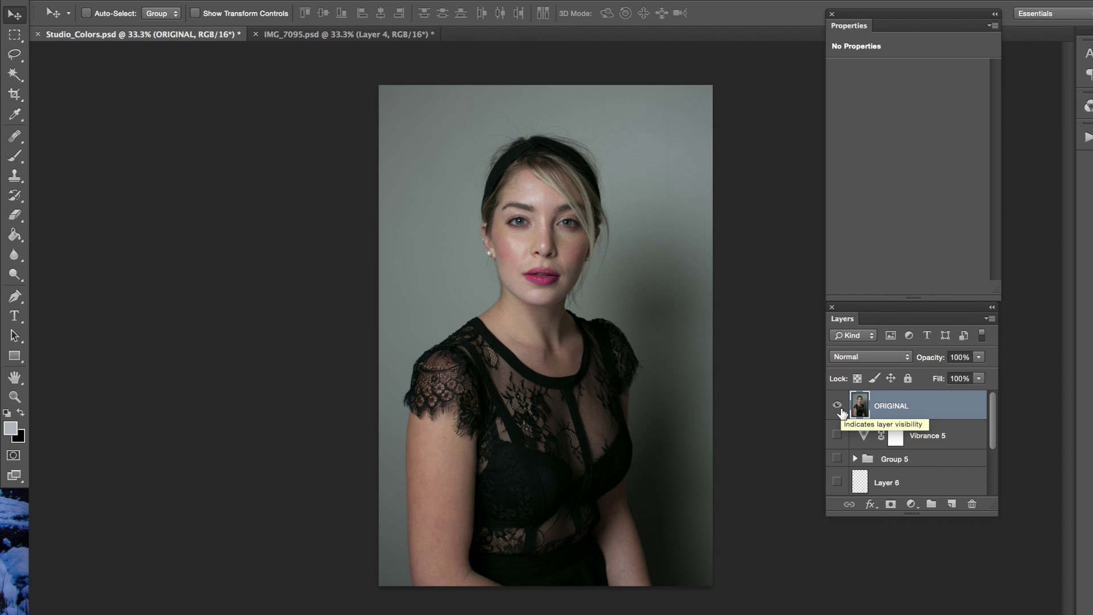
click(840, 408)
click(841, 408)
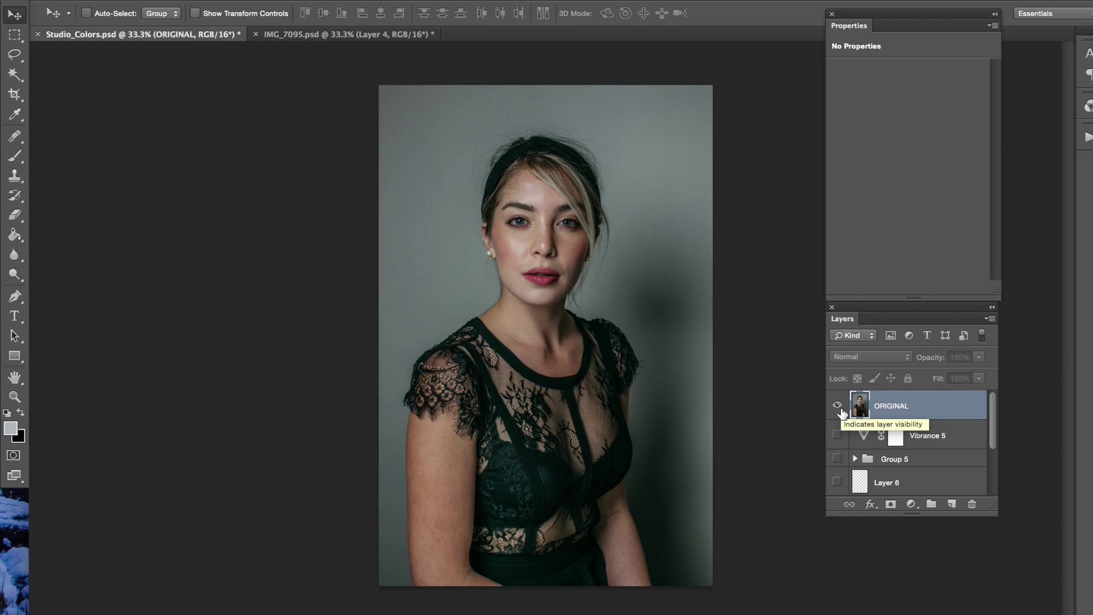
click(842, 408)
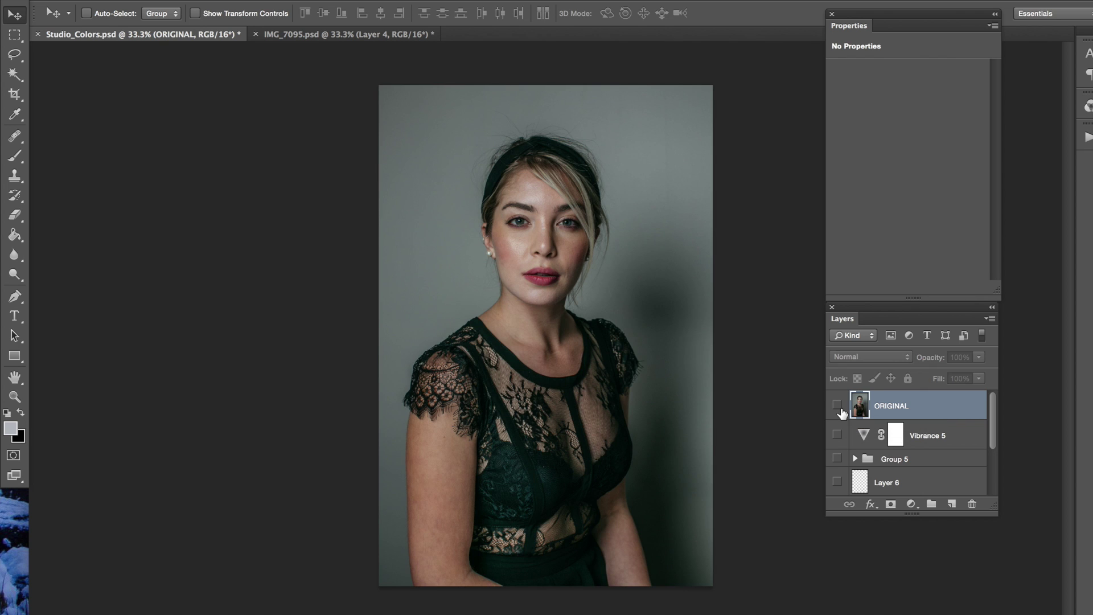
click(841, 409)
click(841, 409)
Compare the ORIGINAL layer with the Background layer at 50% magnification on the face and on the dress.
key(super+plus)
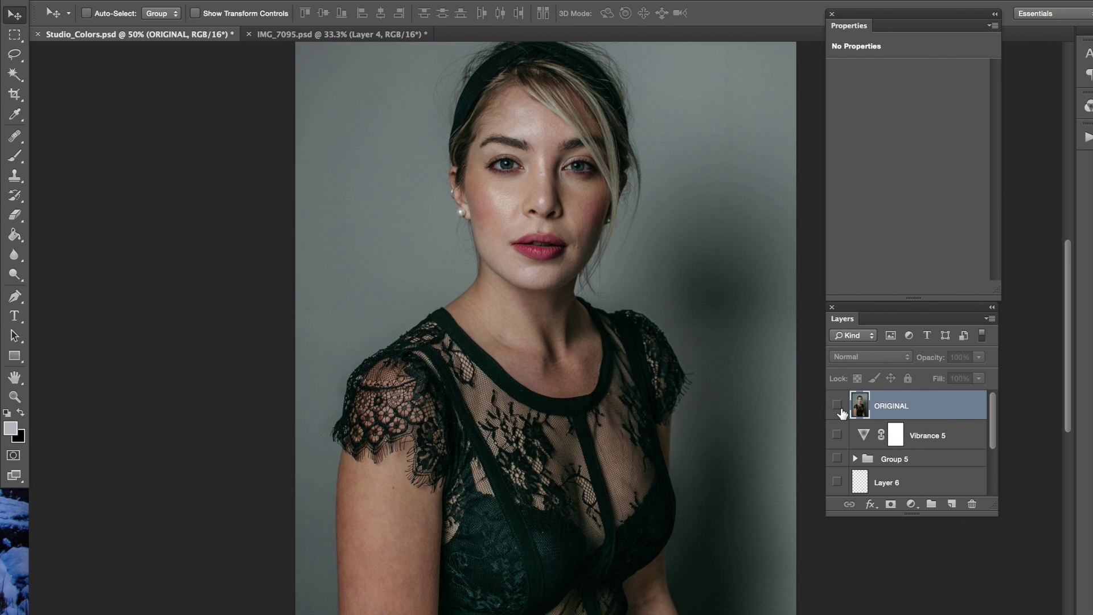
click(838, 408)
click(838, 408)
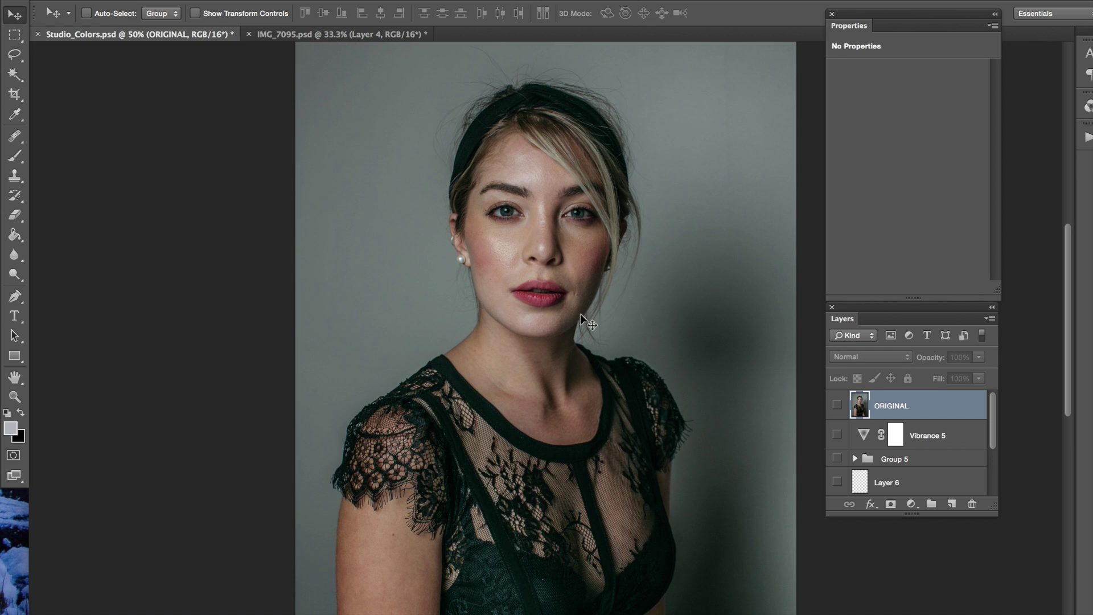
click(840, 408)
click(840, 407)
click(839, 408)
scroll(422, 340, down, 5)
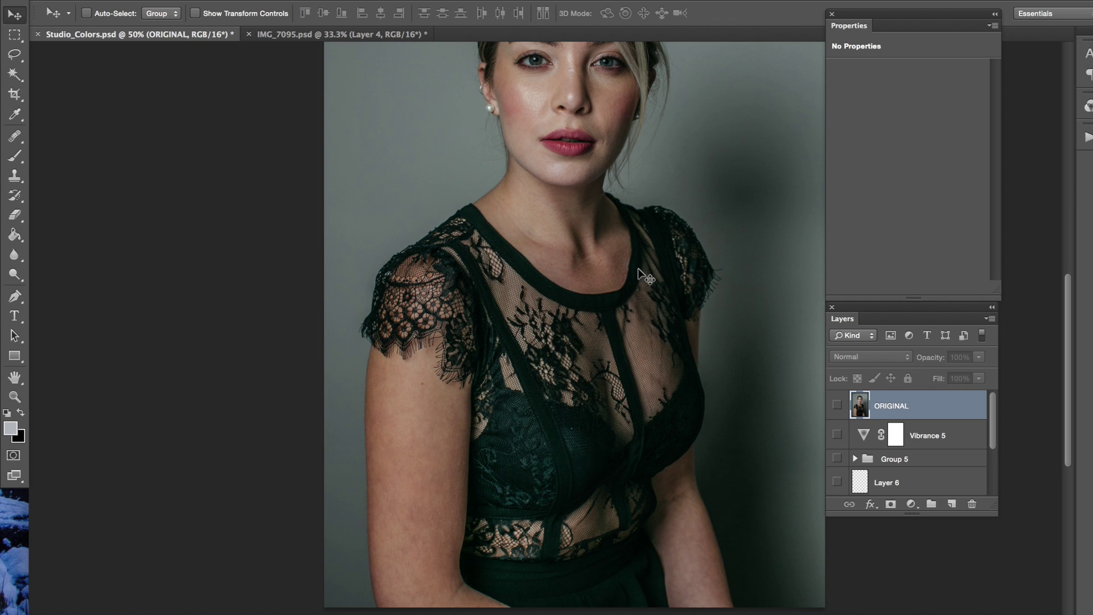
click(837, 406)
click(837, 405)
key(ctrl+minus)
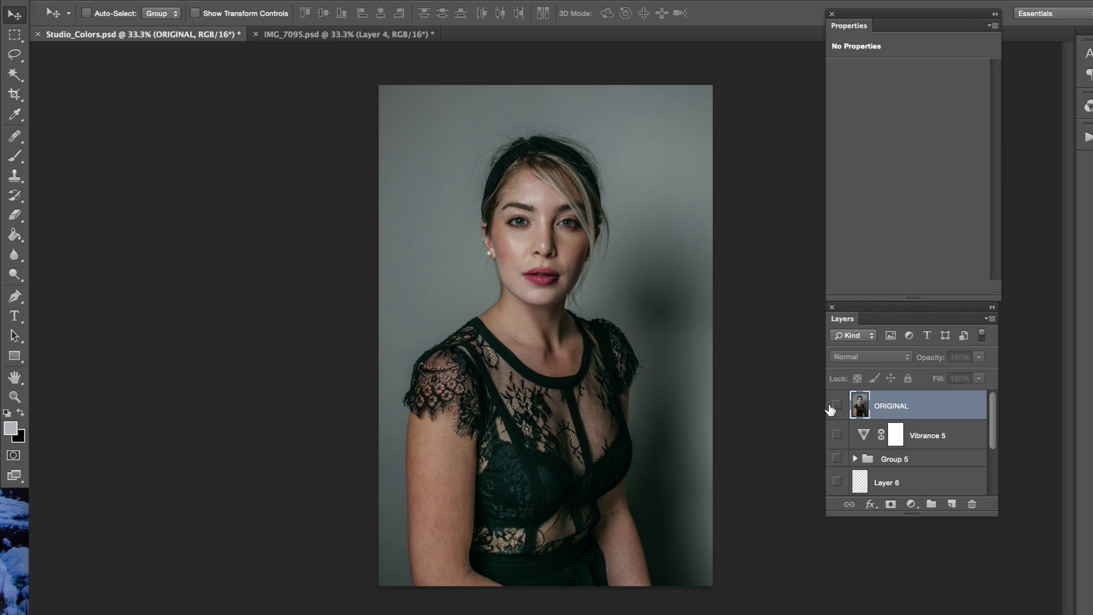
Make the Frequency Separation group visible over the Background layer.
scroll(842, 420, down, 3)
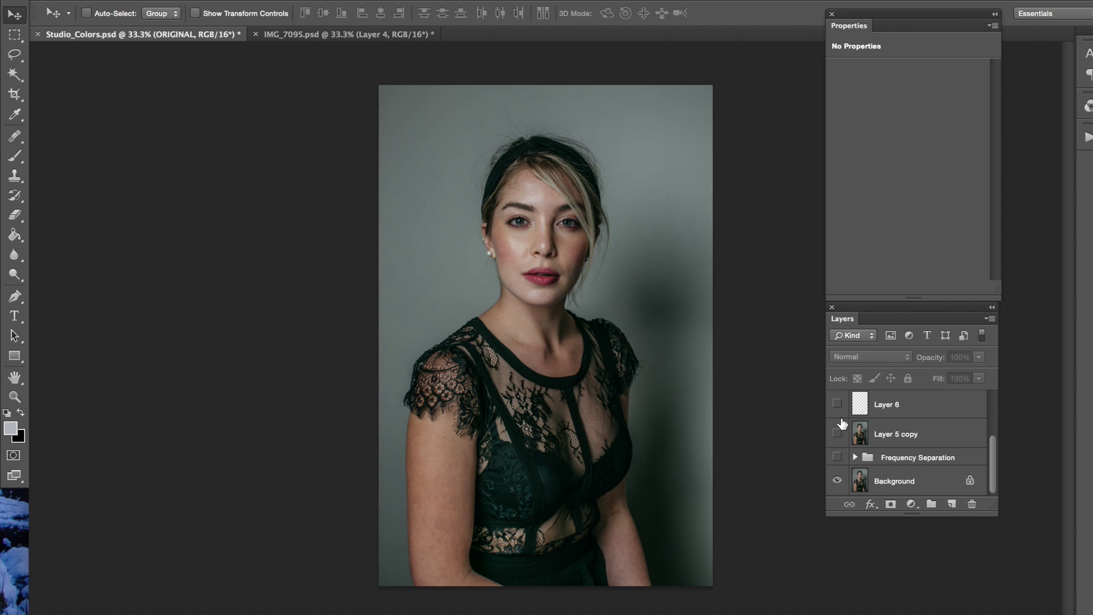
click(836, 464)
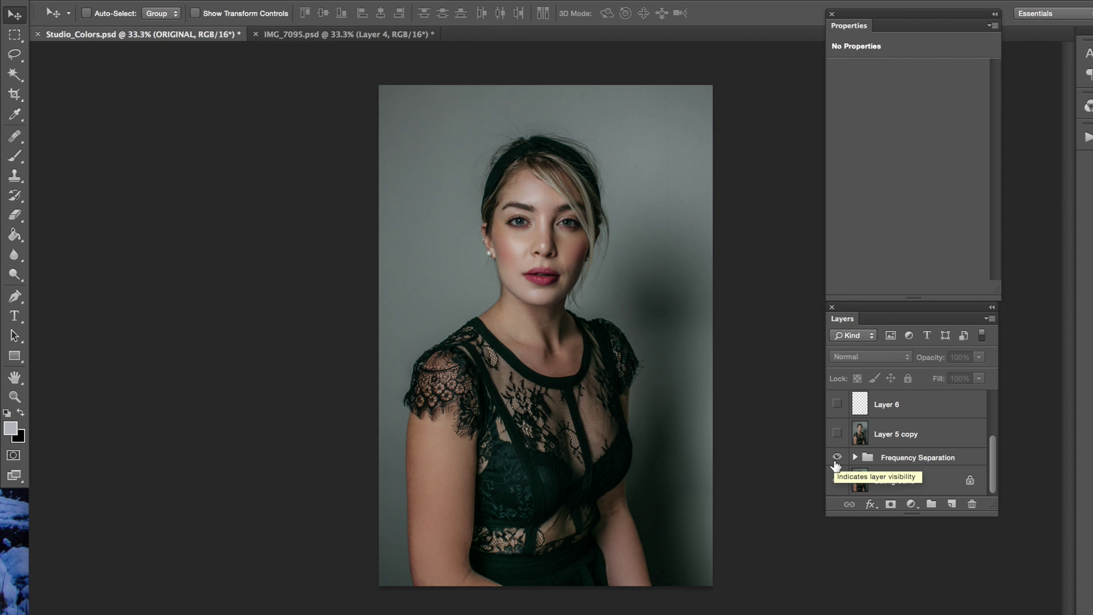
key(ctrl+plus)
scroll(740, 375, up, 1)
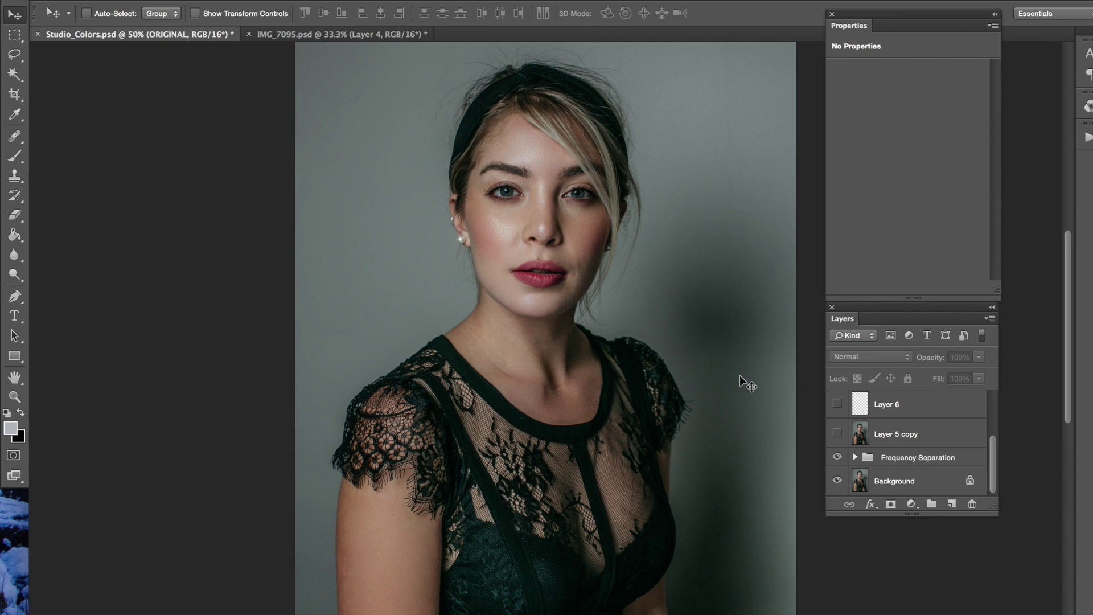
Compare the skin with and without the Frequency Separation group by switching its visibility.
click(837, 458)
click(837, 458)
click(837, 459)
click(837, 459)
click(838, 458)
click(839, 458)
key(super+minus)
Make Layer 5 copy, Layer 6 and Group 5 visible, comparing the image with and without Layer 6.
click(836, 434)
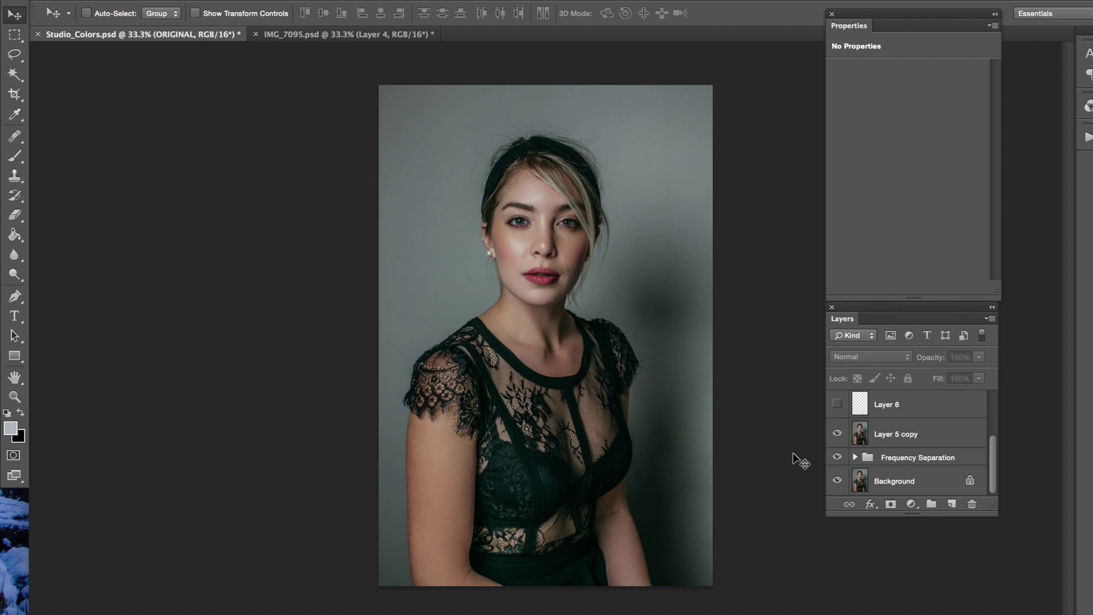
scroll(836, 438, up, 2)
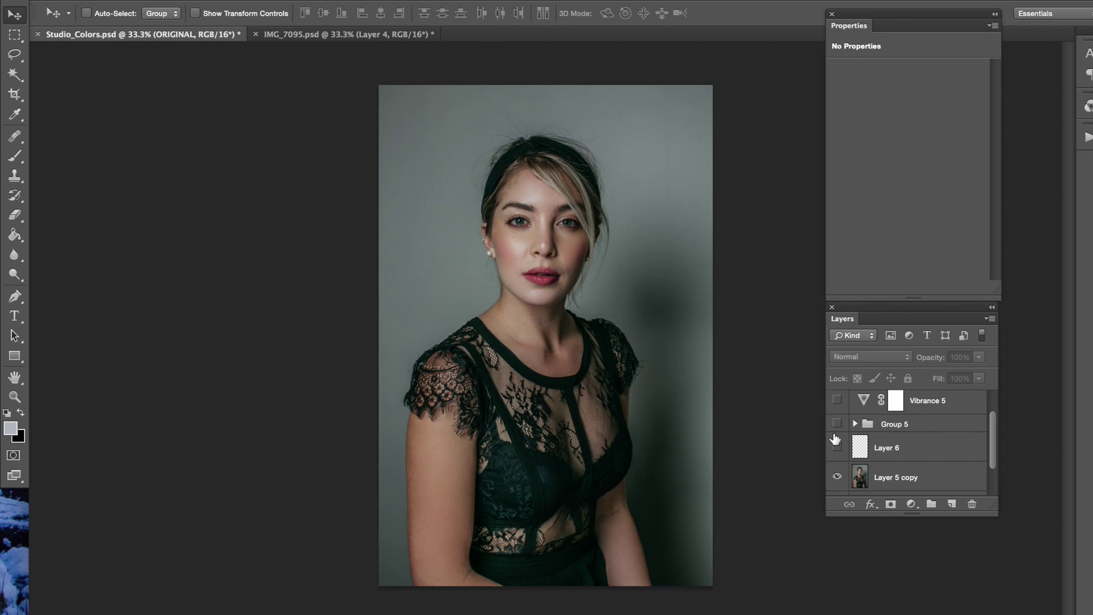
click(837, 447)
click(838, 448)
click(837, 448)
click(837, 447)
click(837, 447)
click(838, 424)
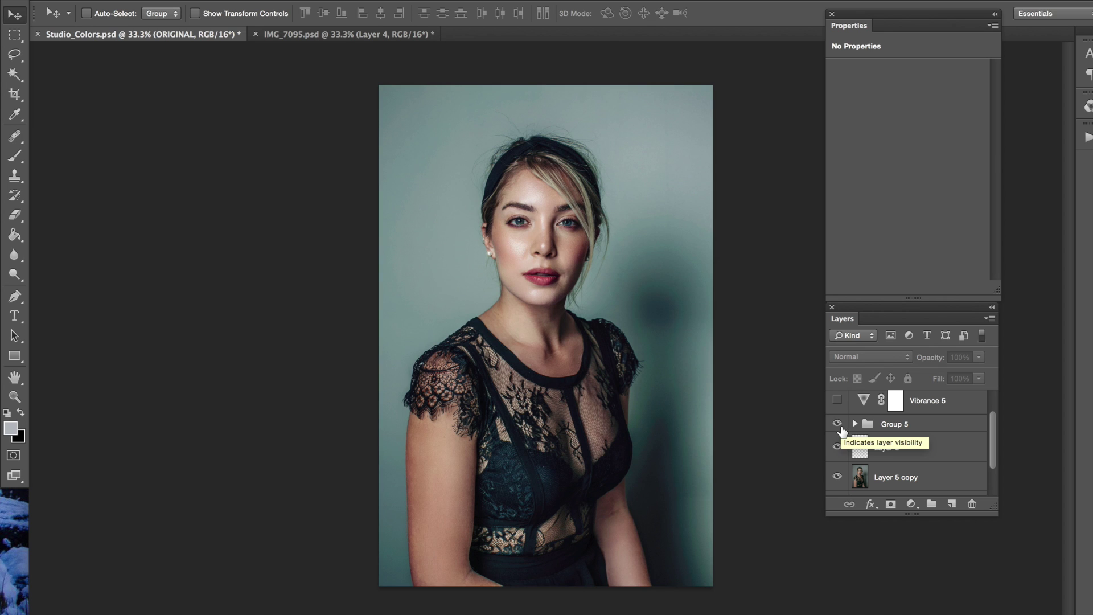
Examine Group 5's color grading on the skin, hair, dress and background at up to 100% magnification.
key(ctrl+plus)
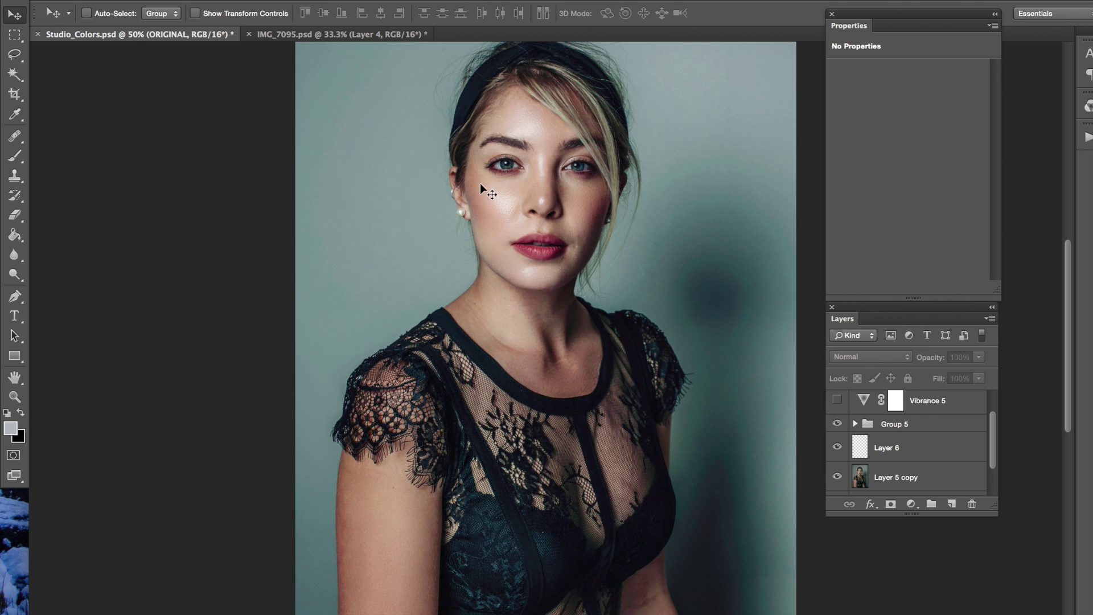
key(ctrl+plus)
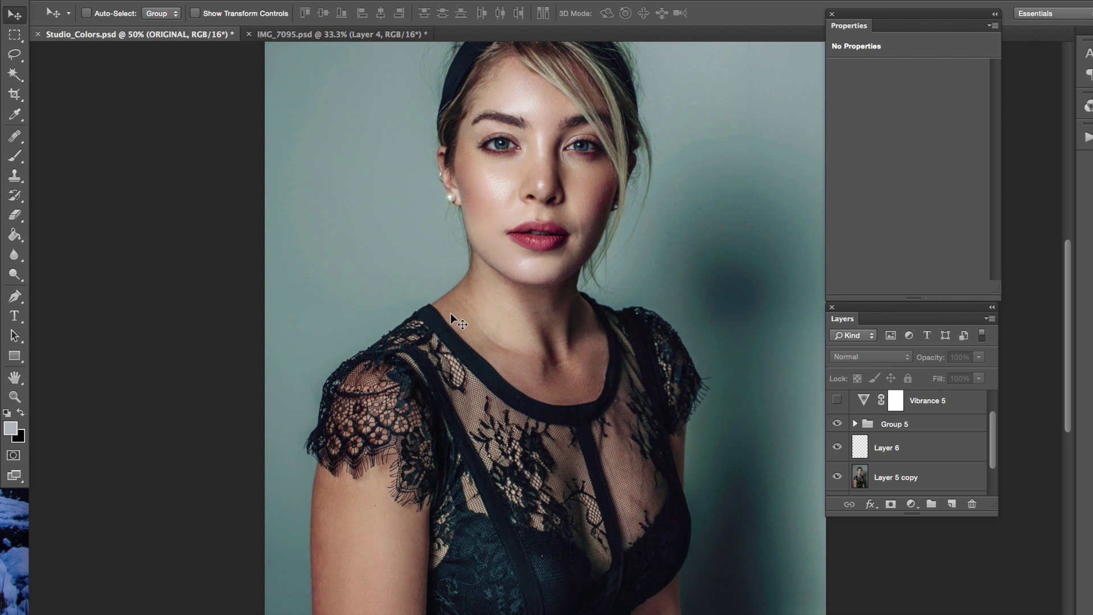
key(ctrl+plus)
key(ctrl+plus)
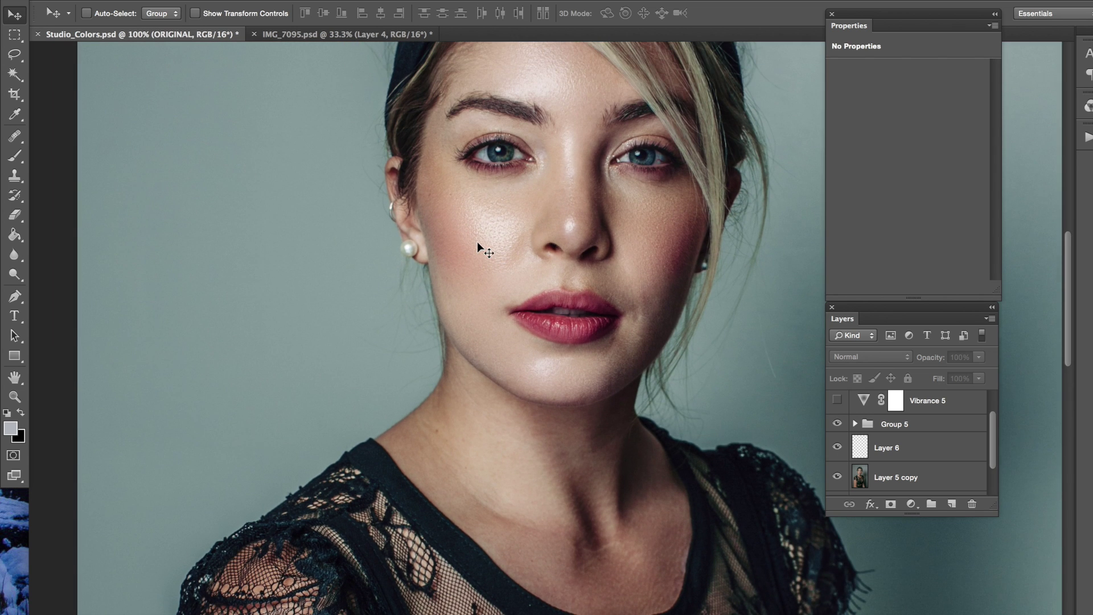
scroll(478, 242, down, 1)
scroll(477, 242, up, 3)
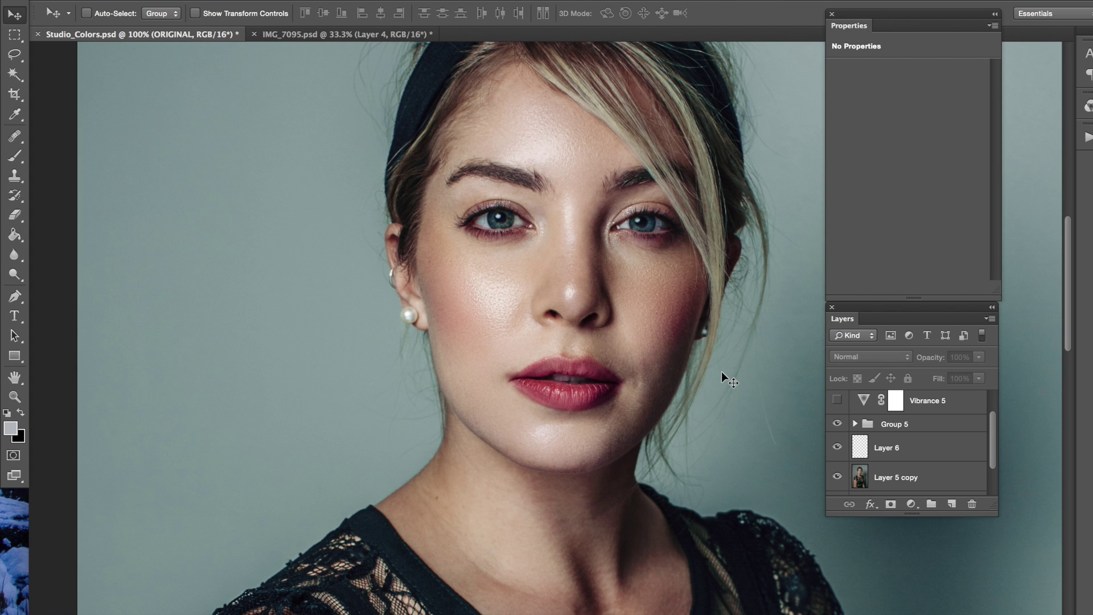
key(super+minus)
key(super+minus)
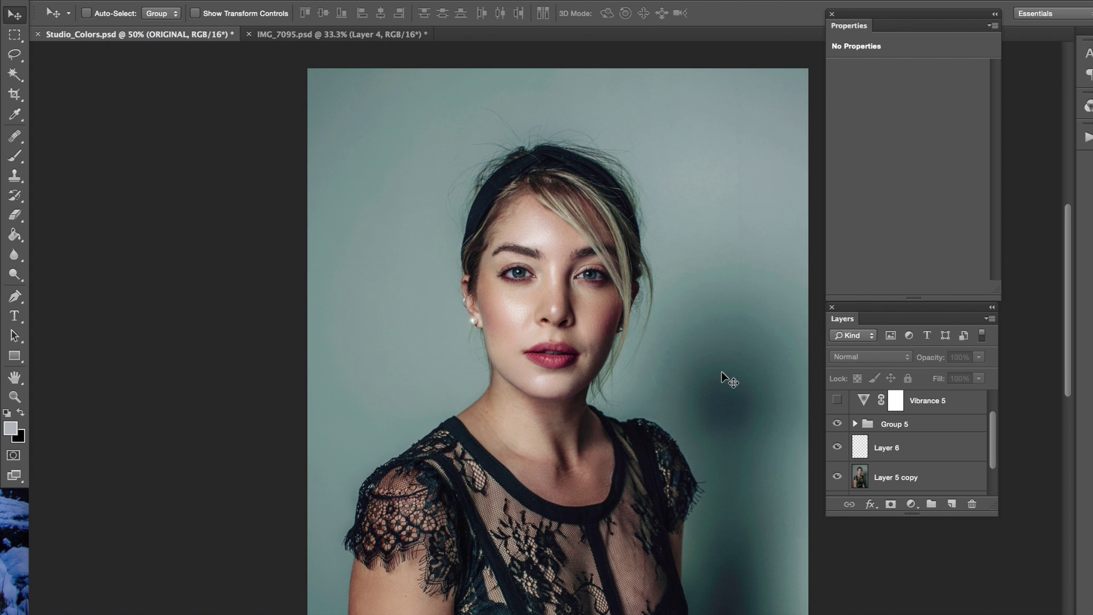
scroll(587, 303, down, 1)
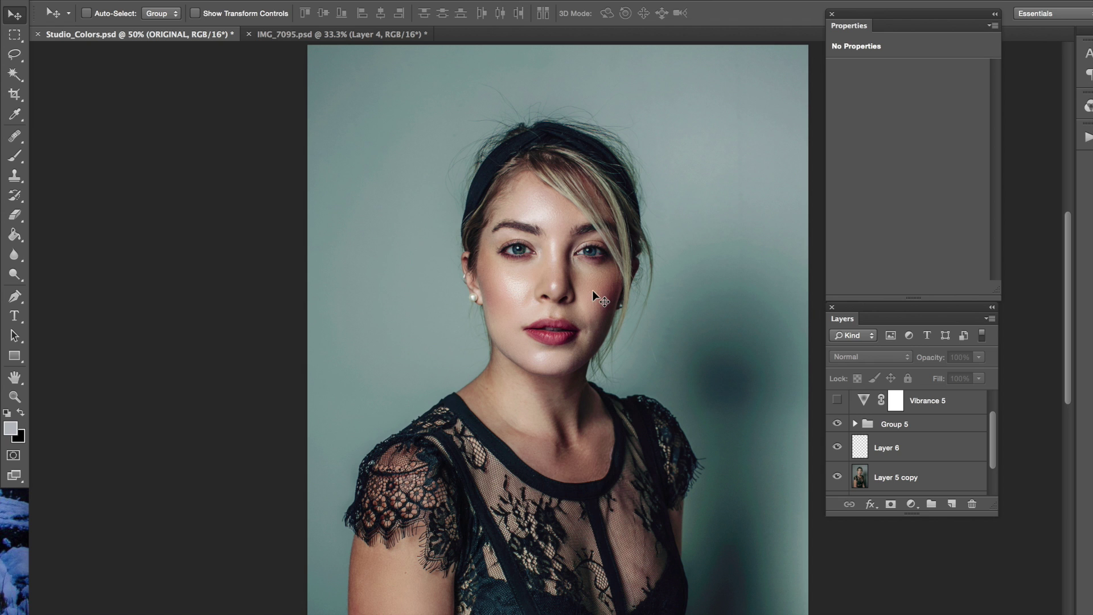
scroll(635, 289, down, 1)
scroll(635, 289, down, 5)
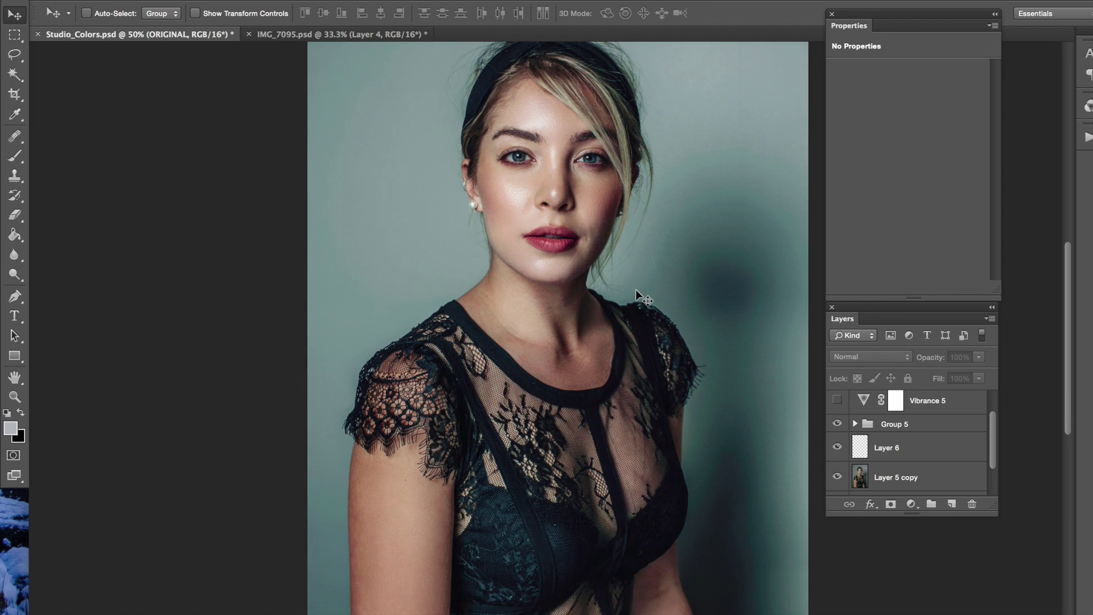
key(super+minus)
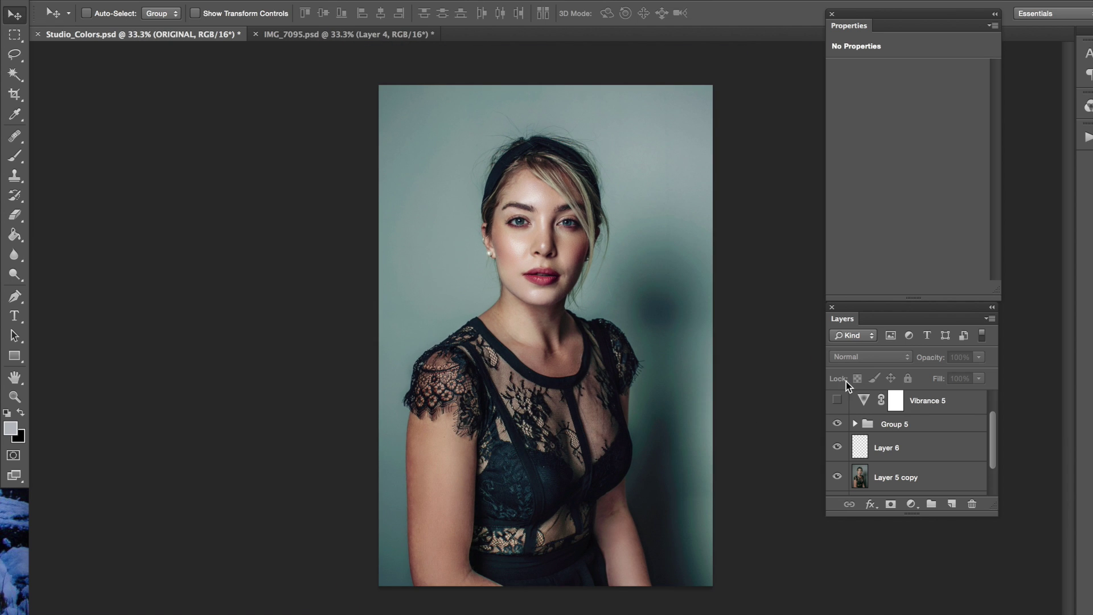
Make the Vibrance 5 adjustment layer visible and compare the finished edit with the ORIGINAL layer.
scroll(846, 393, up, 1)
click(837, 437)
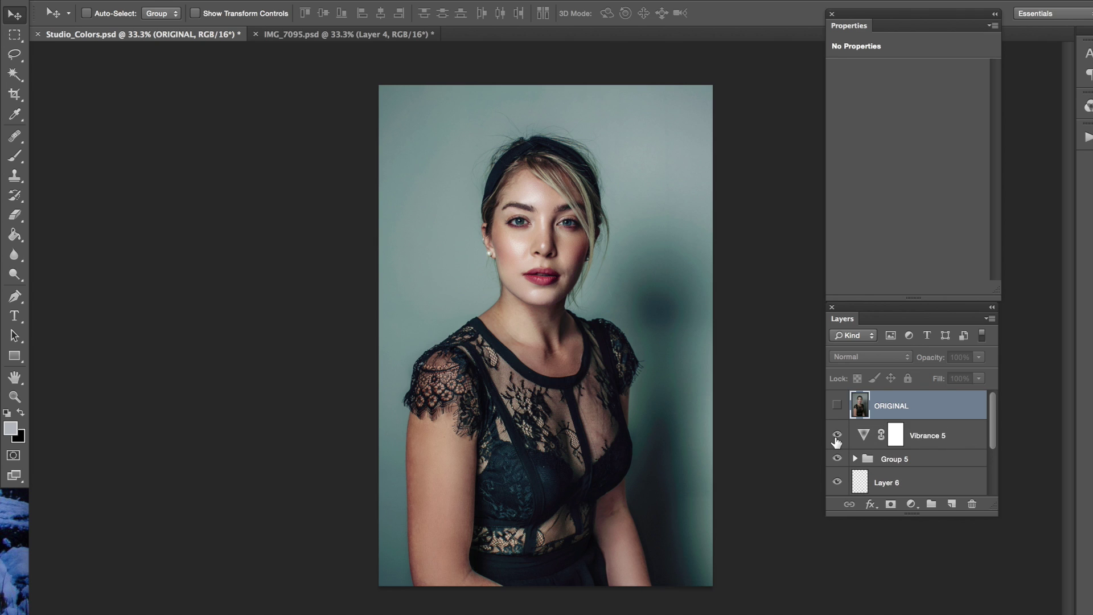
click(837, 406)
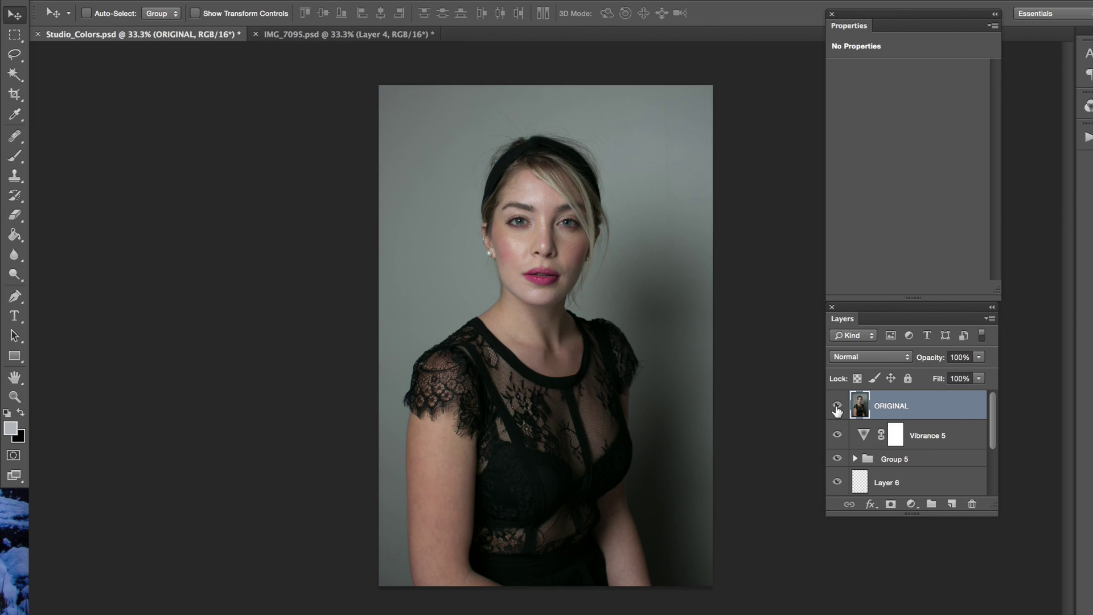
click(837, 406)
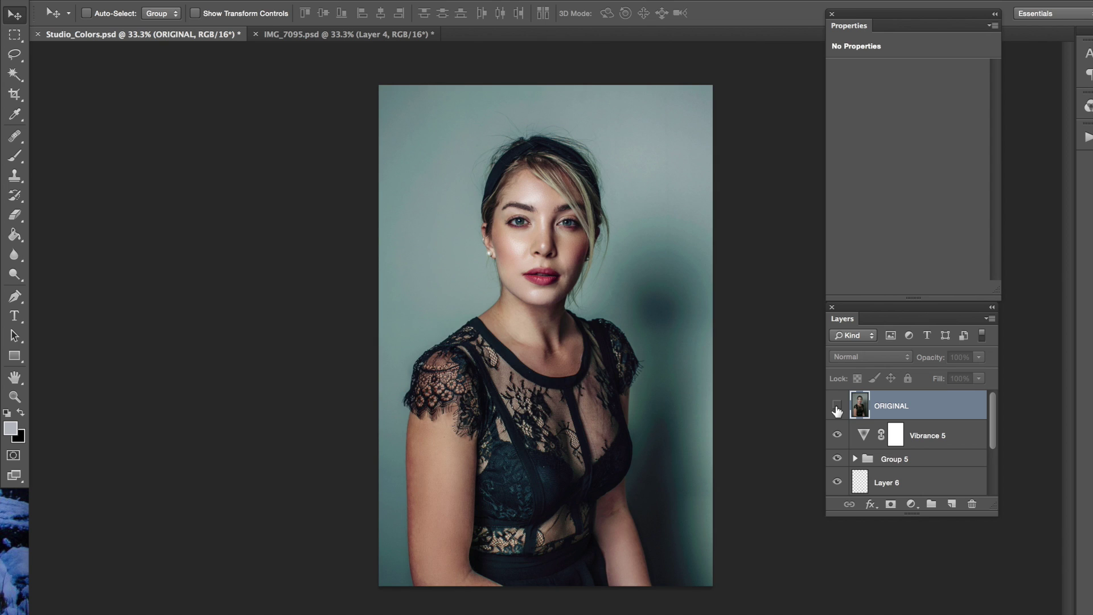
key(ctrl+plus)
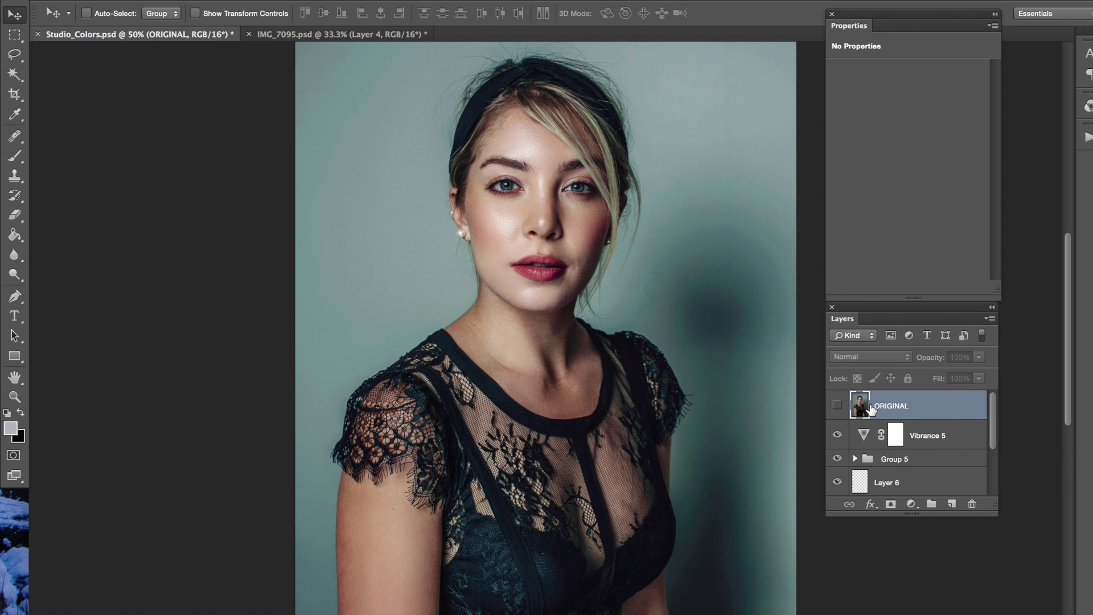
key(ctrl+minus)
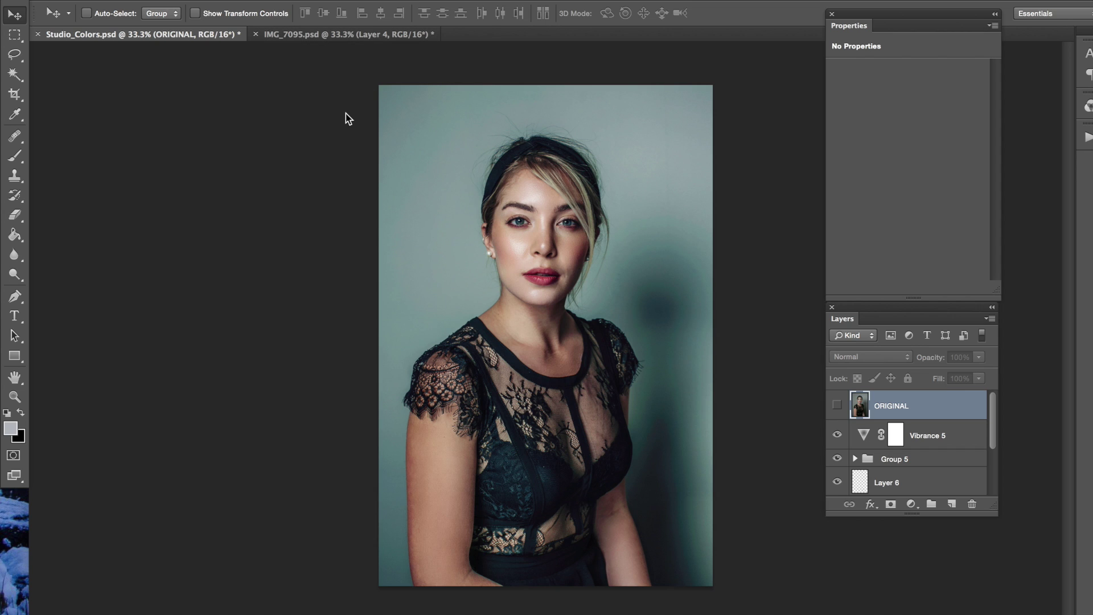
Switch to the IMG_7095.psd document and compare the finished edit with the original in Layer 4 at 50% magnification.
click(380, 35)
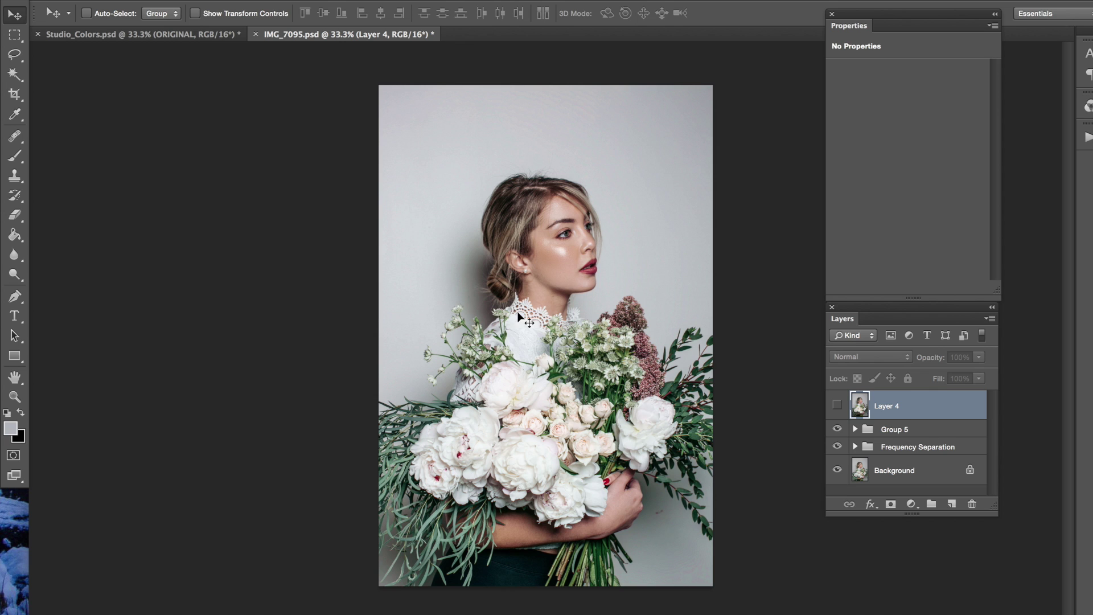
key(ctrl+plus)
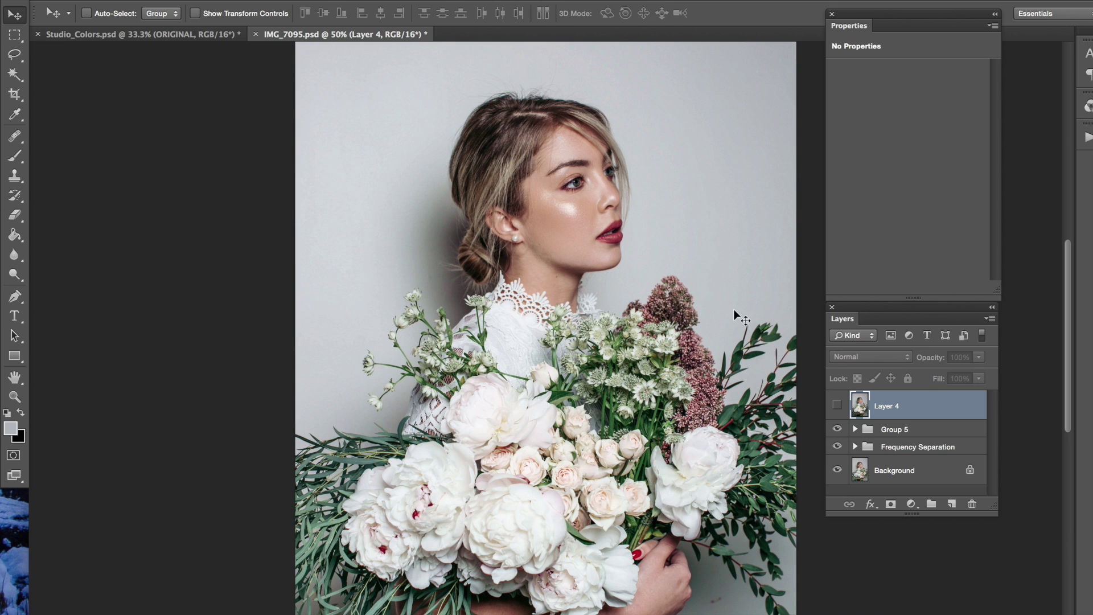
click(838, 405)
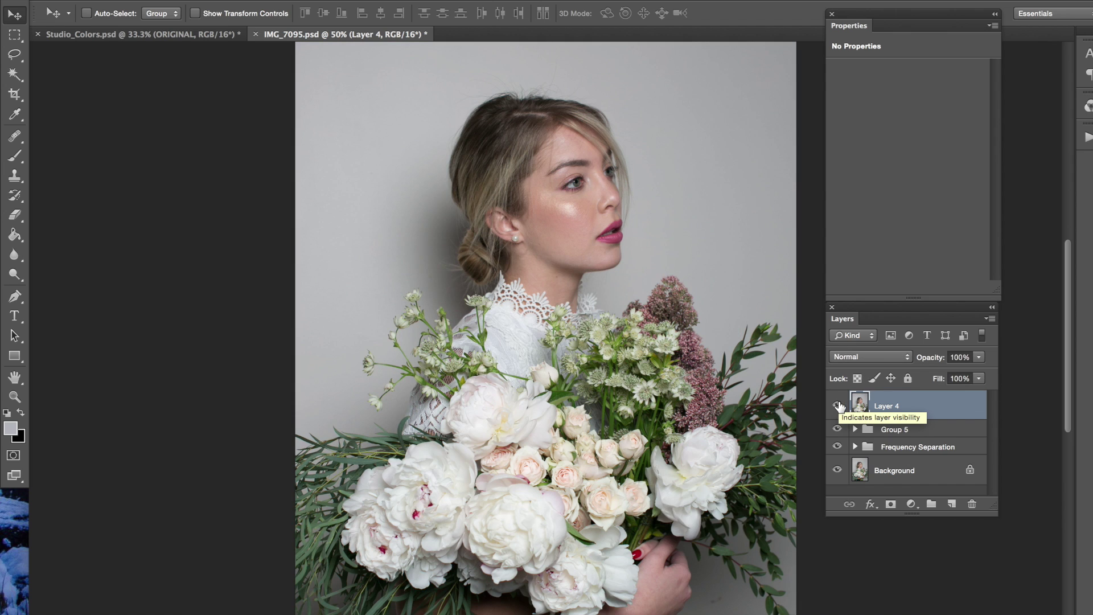
click(839, 406)
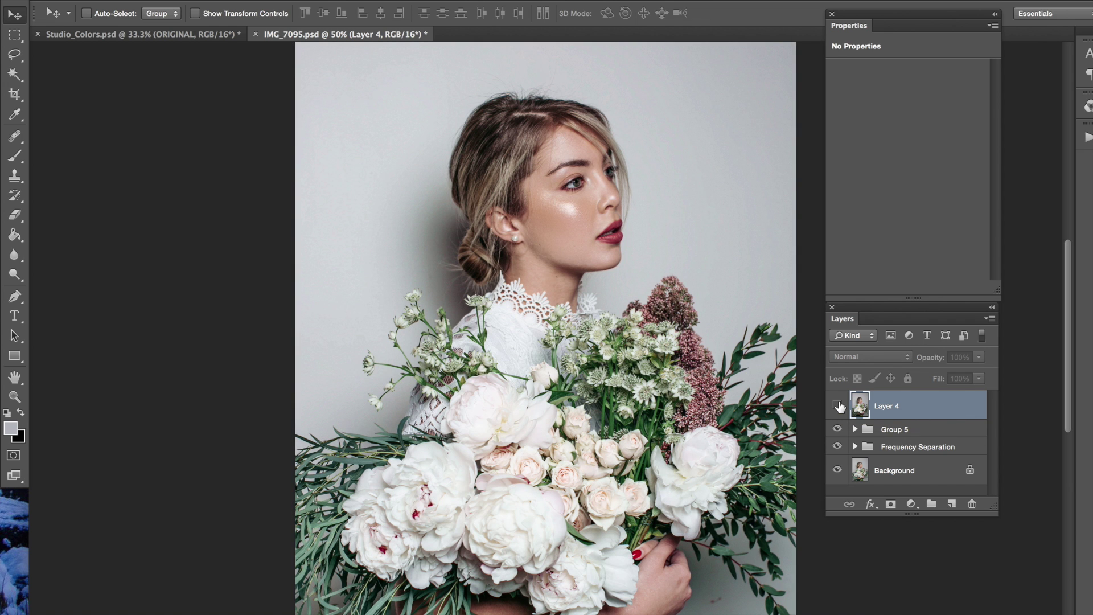
click(839, 405)
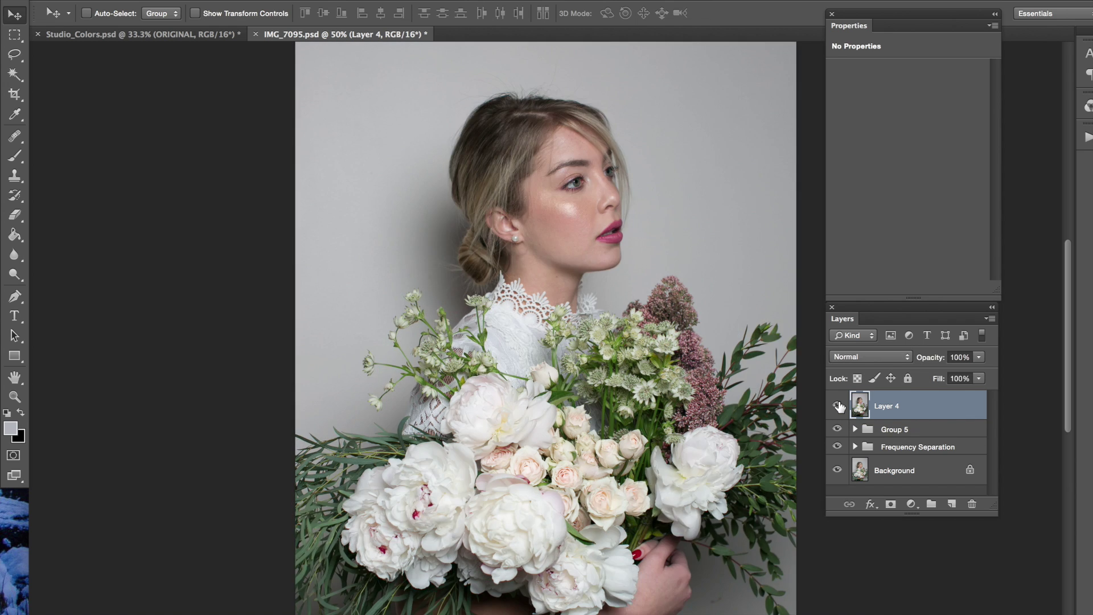
click(838, 406)
Compare the whole image with and without Layer 4, ending with the original visible.
key(super+minus)
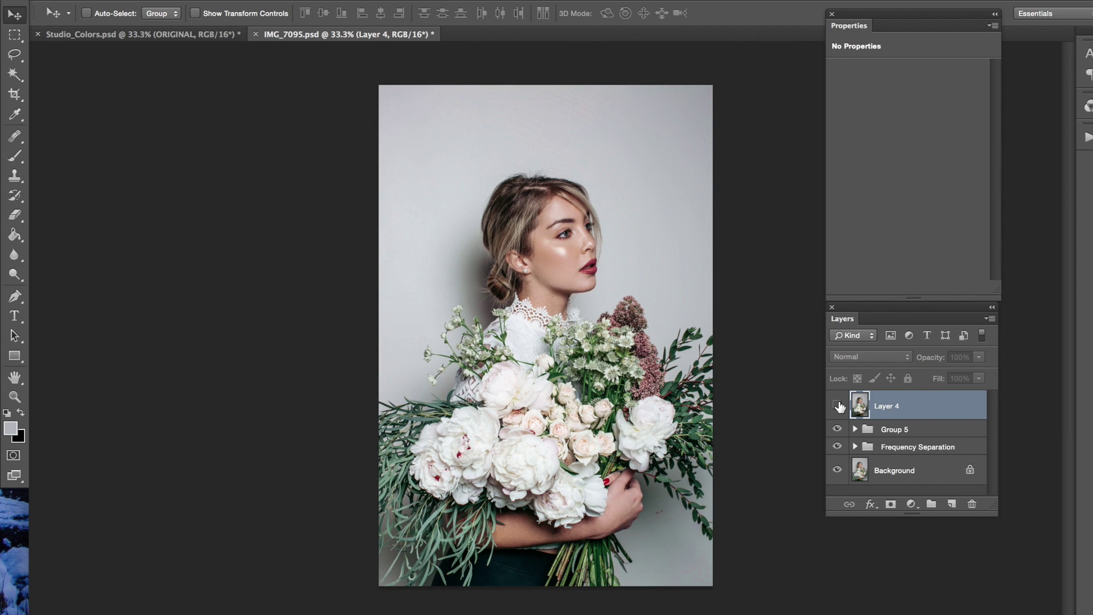
click(838, 405)
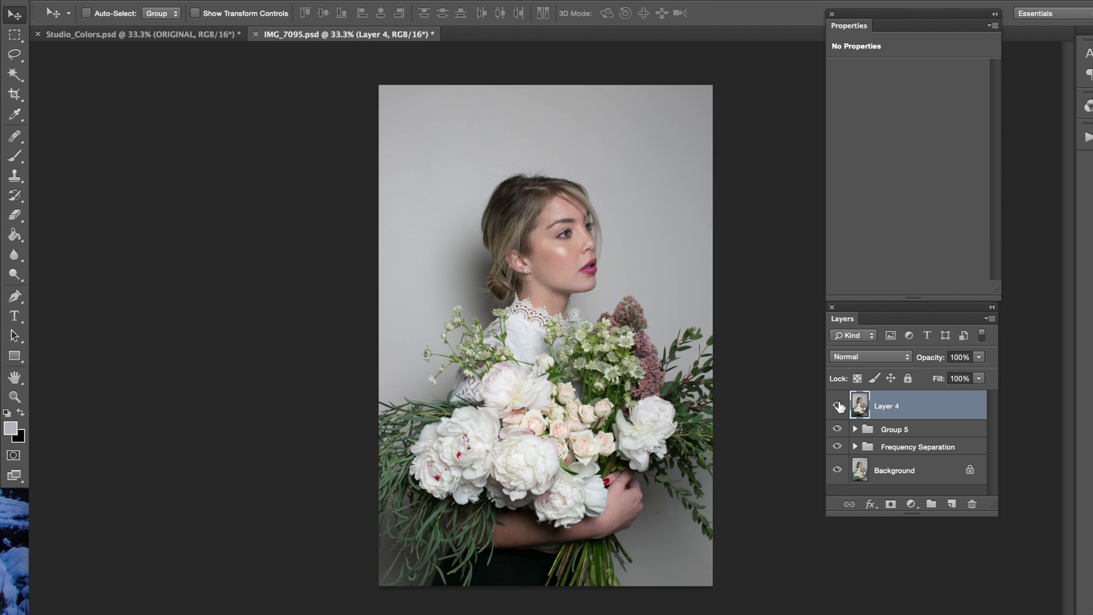
click(839, 406)
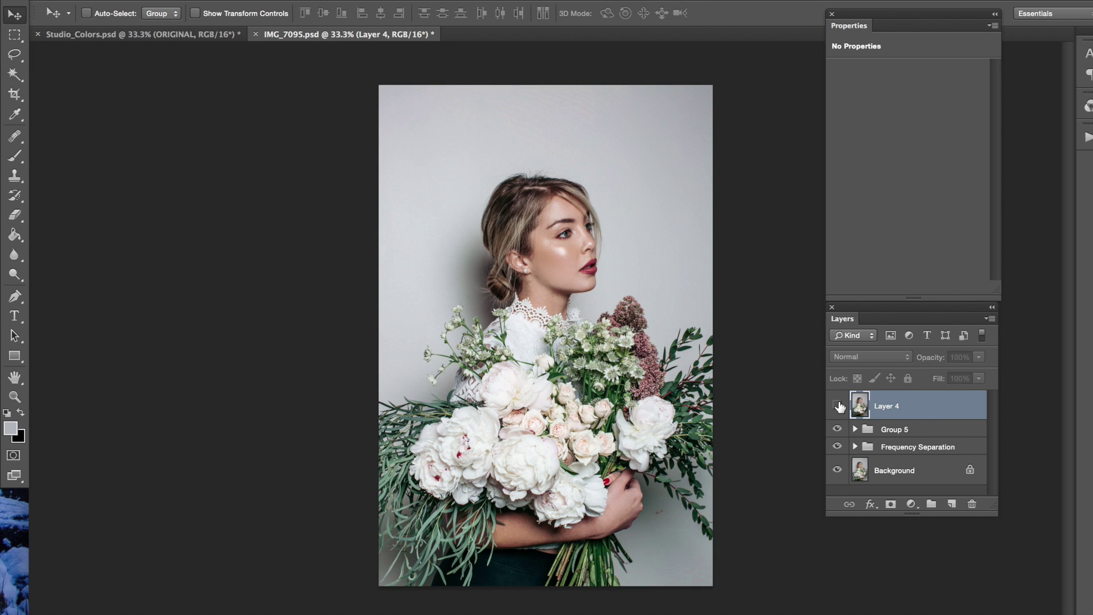
click(838, 405)
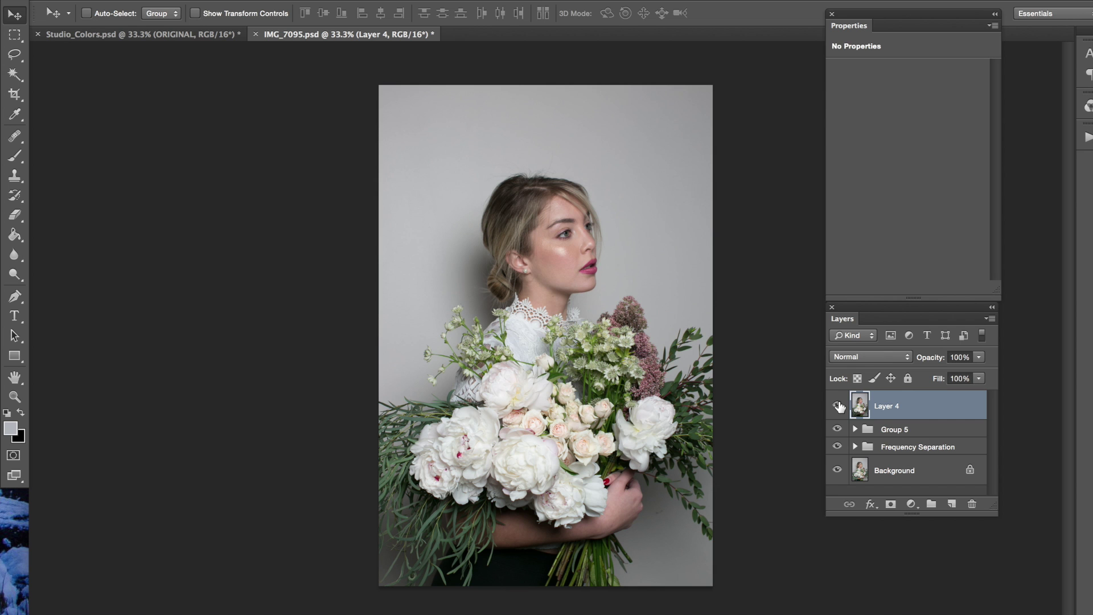
Examine the original's face and flowers at 66.7% magnification, and hide Layer 4 to reveal the edit.
key(ctrl+plus)
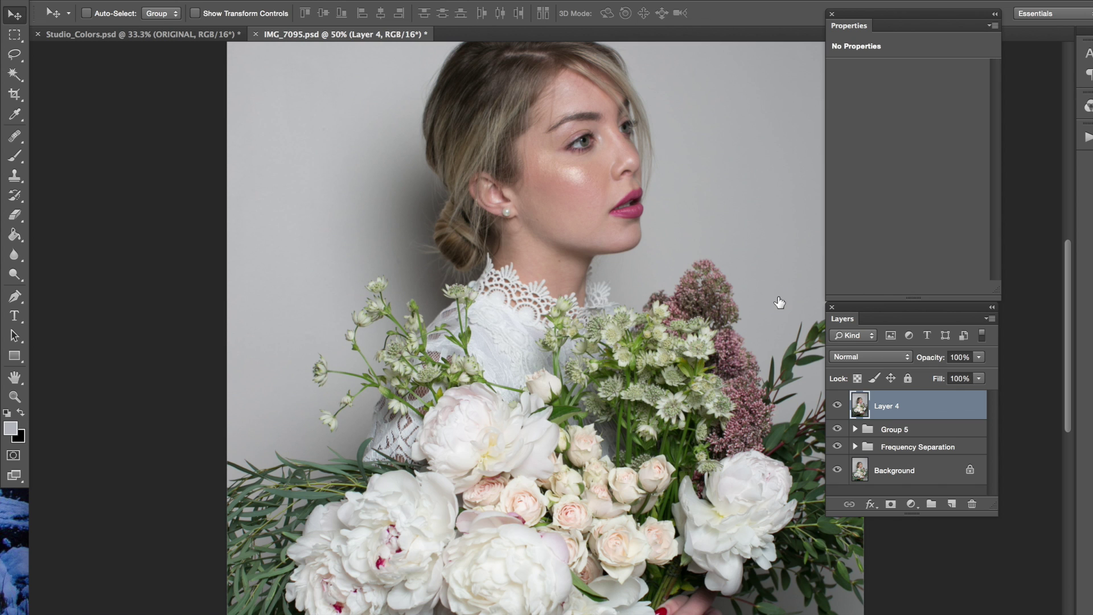
scroll(780, 302, up, 1)
scroll(777, 296, down, 2)
scroll(778, 297, left, 2)
scroll(778, 296, right, 1)
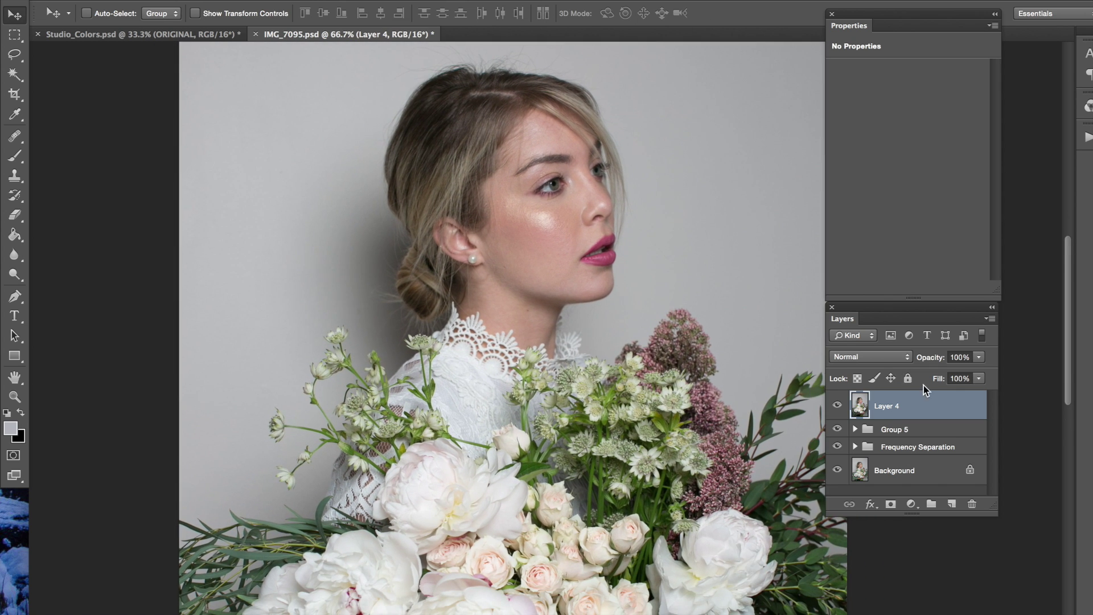
click(837, 405)
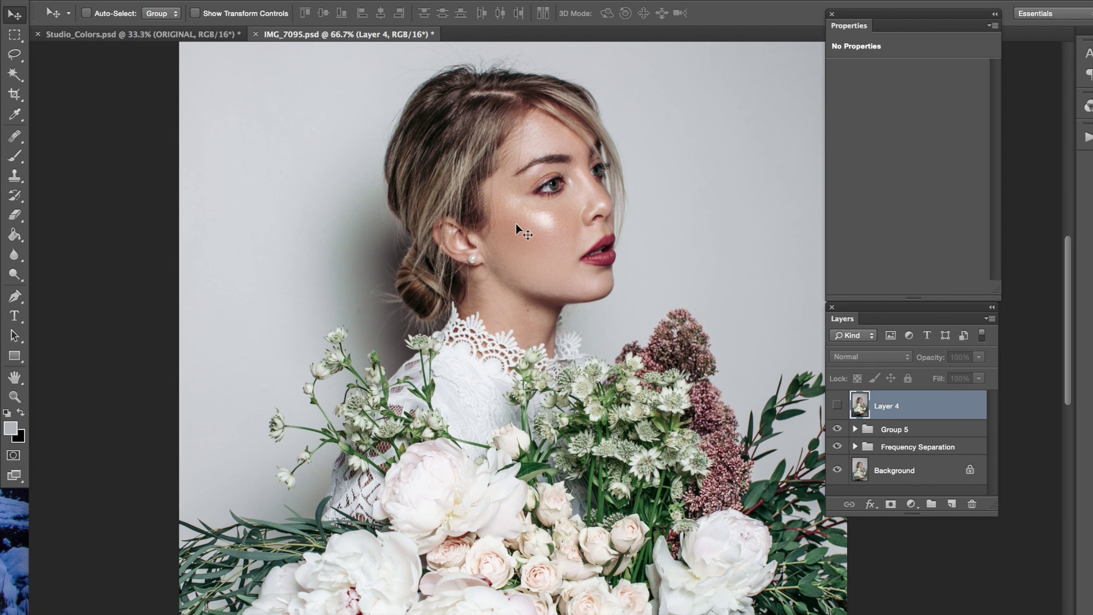
Inspect the edited face at 100% magnification, and hide Group 5 and the Frequency Separation group to view the Background layer alone.
key(ctrl+plus)
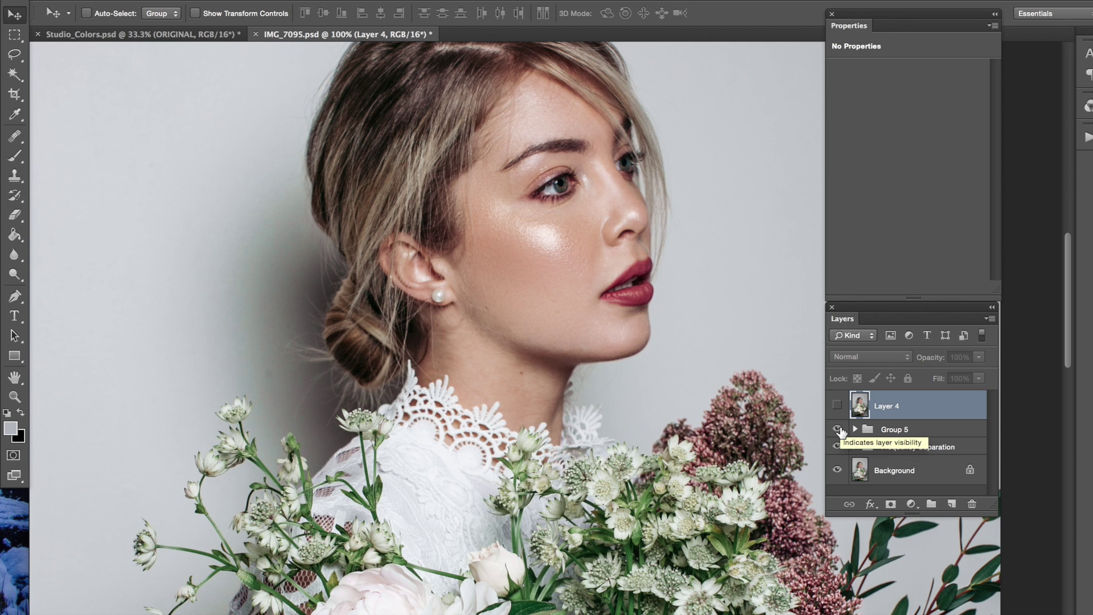
drag(840, 431, 839, 448)
key(ctrl+minus)
key(ctrl+minus)
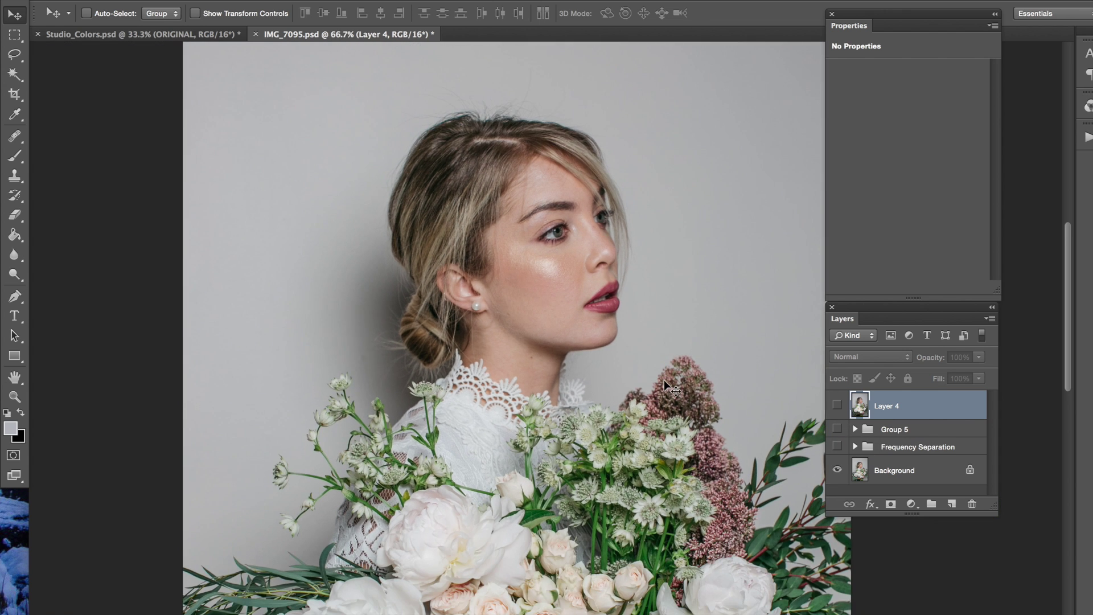
key(ctrl+minus)
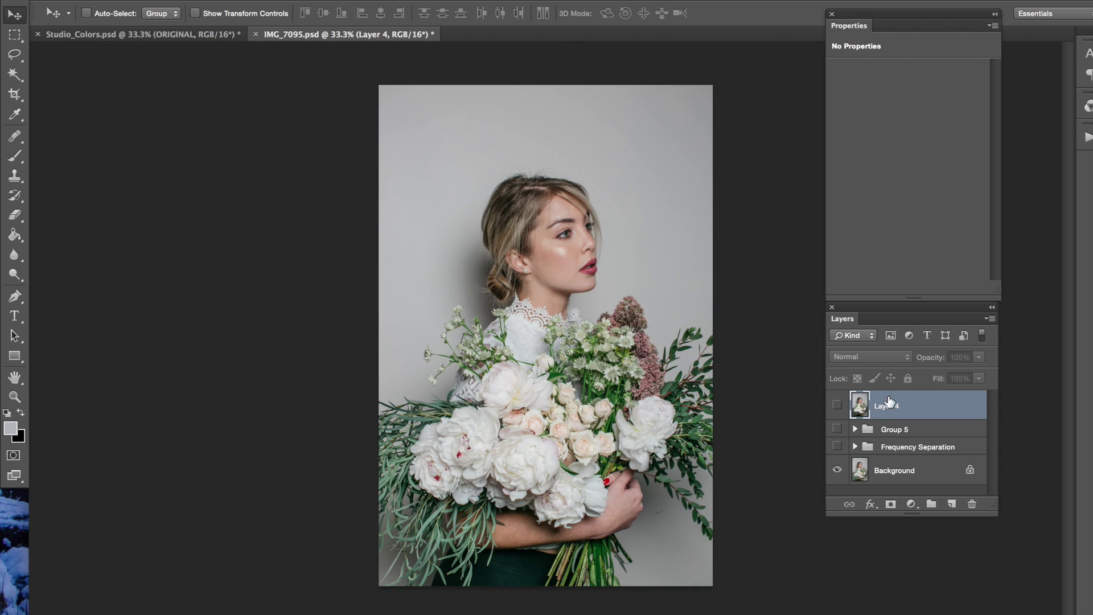
Compare the Background layer with the original by repeatedly switching Layer 4's visibility, leaving Layer 4 hidden.
click(838, 405)
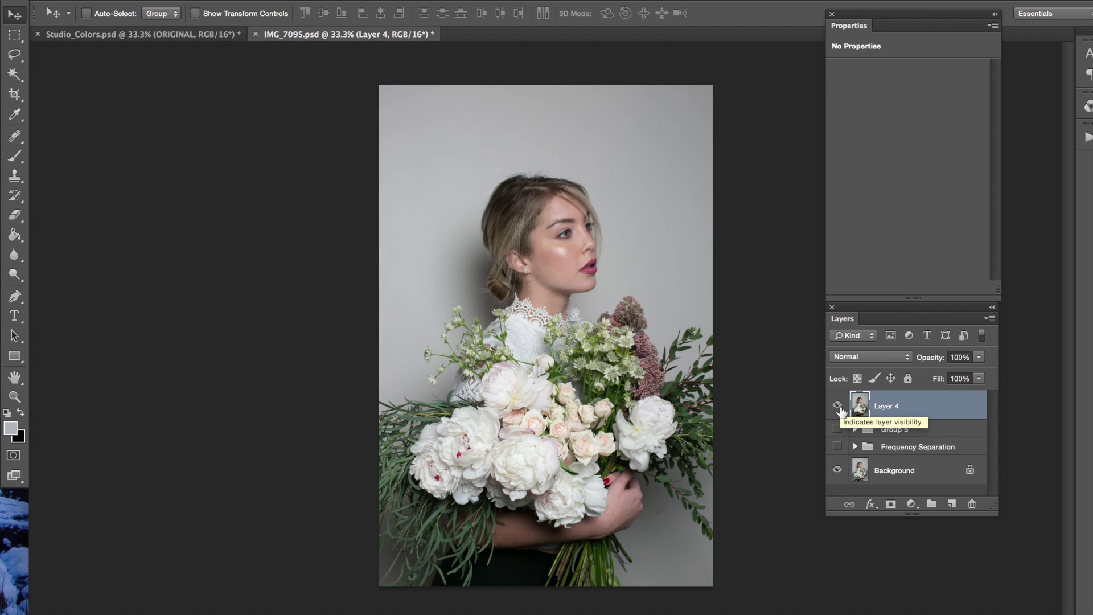
click(839, 406)
click(838, 407)
click(838, 406)
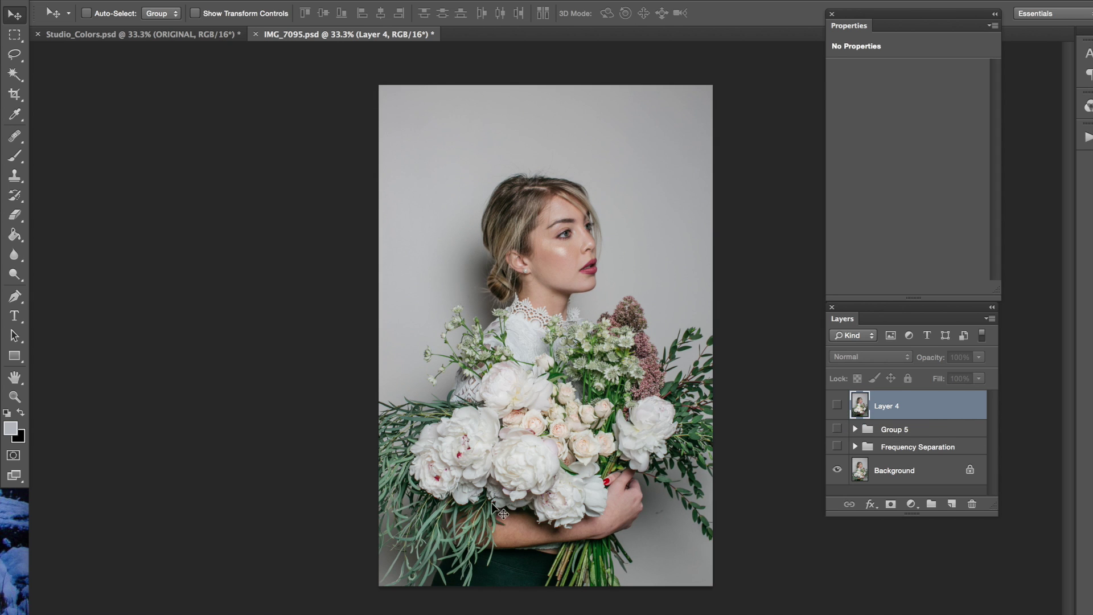
click(838, 405)
click(839, 405)
click(837, 405)
click(838, 405)
click(837, 407)
click(837, 407)
Make the Frequency Separation group visible and compare the skin with and without it at 66.7% magnification.
key(super+plus)
key(super+plus)
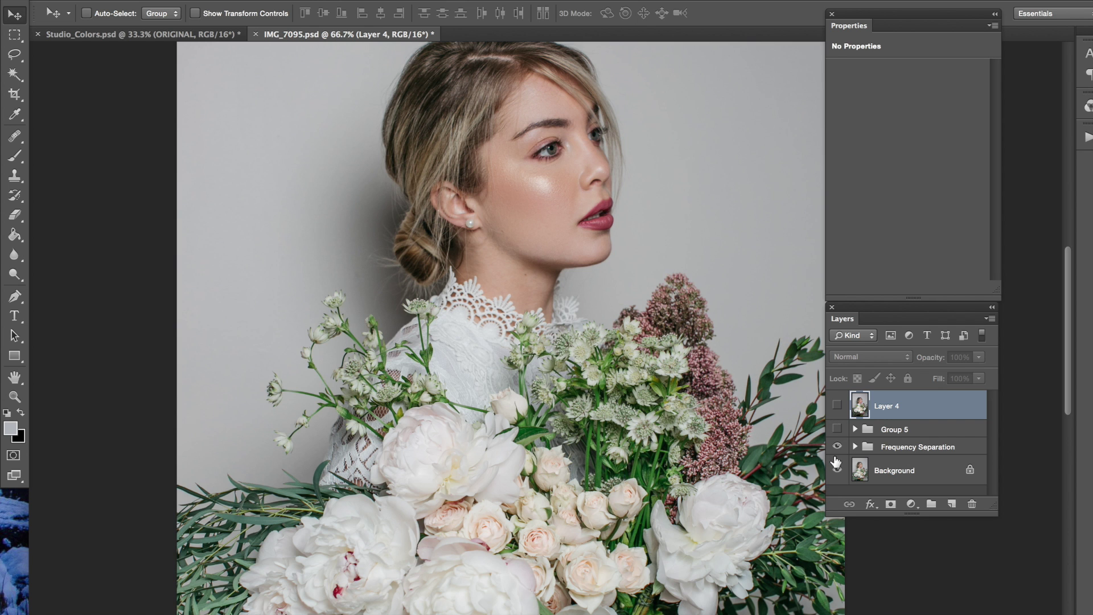
click(837, 447)
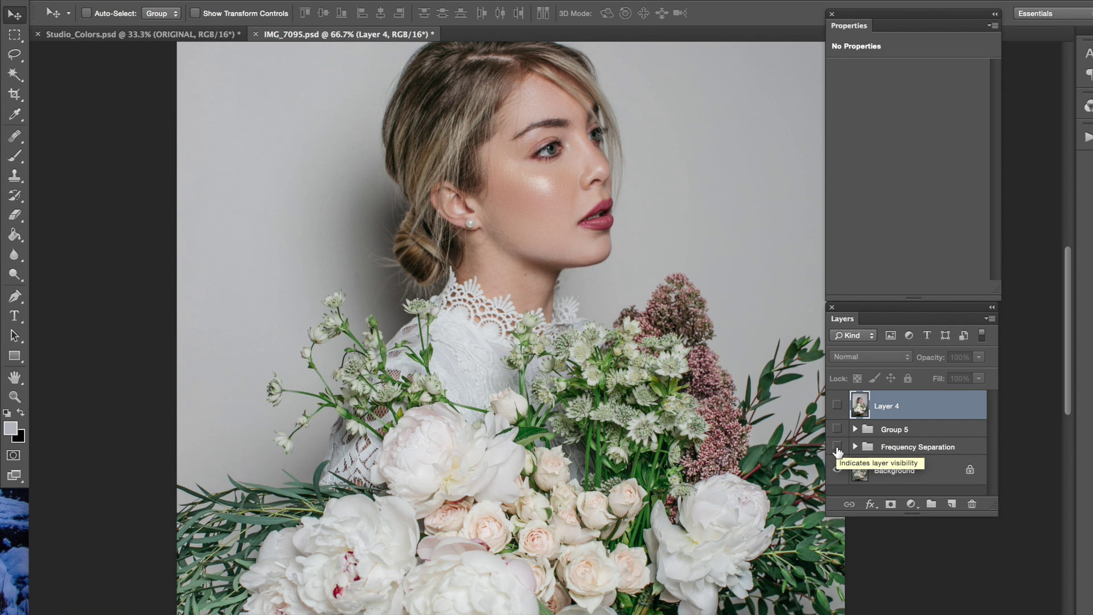
click(837, 447)
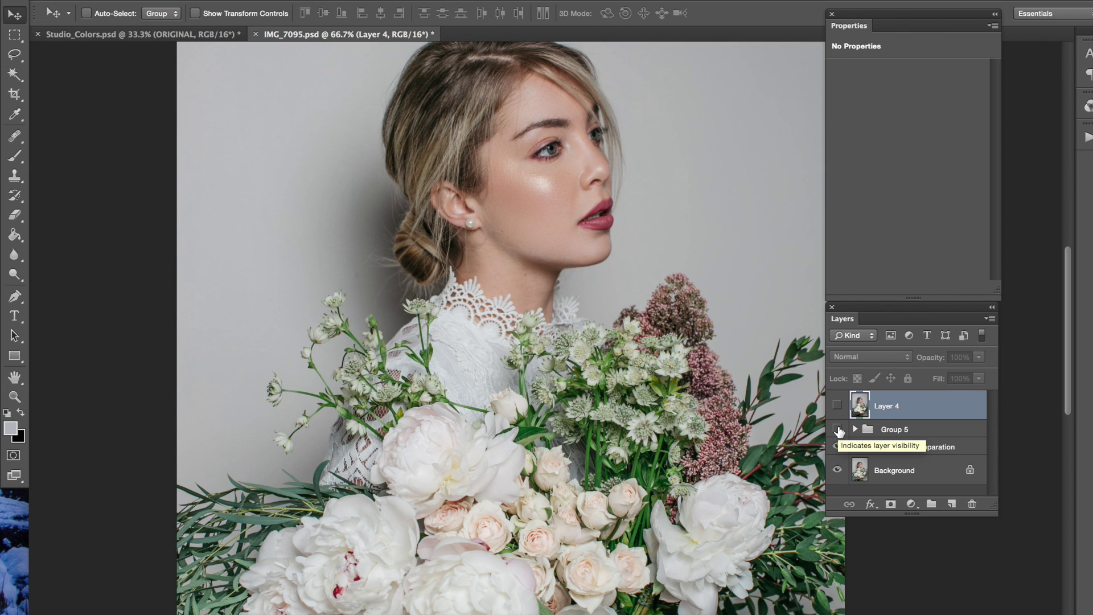
Make Group 5 visible and compare the portrait and bouquet with and without its color grading at 50% magnification.
click(837, 429)
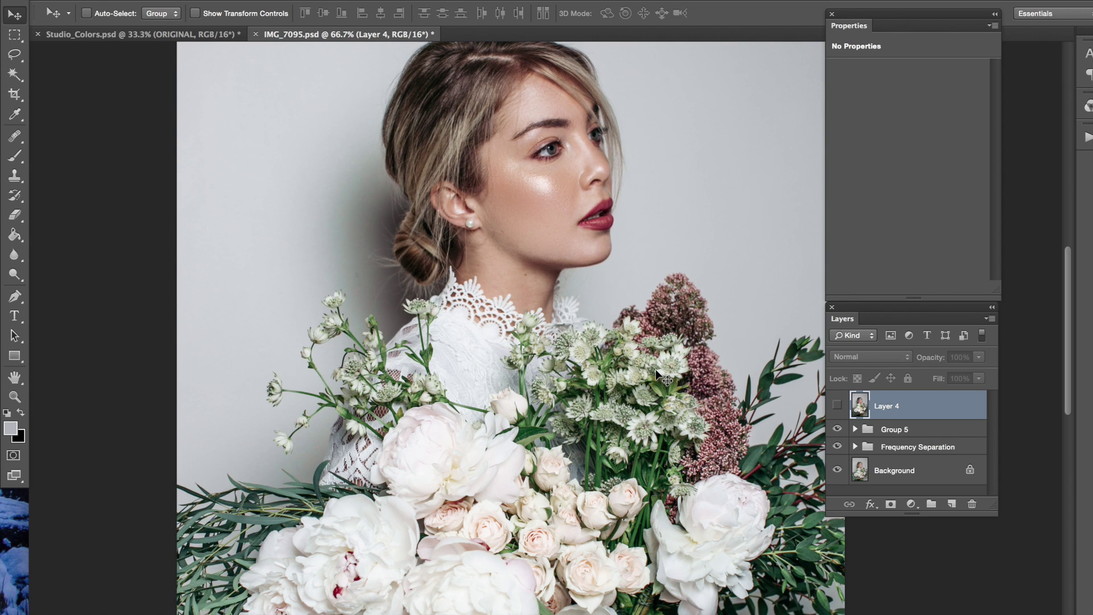
key(ctrl+minus)
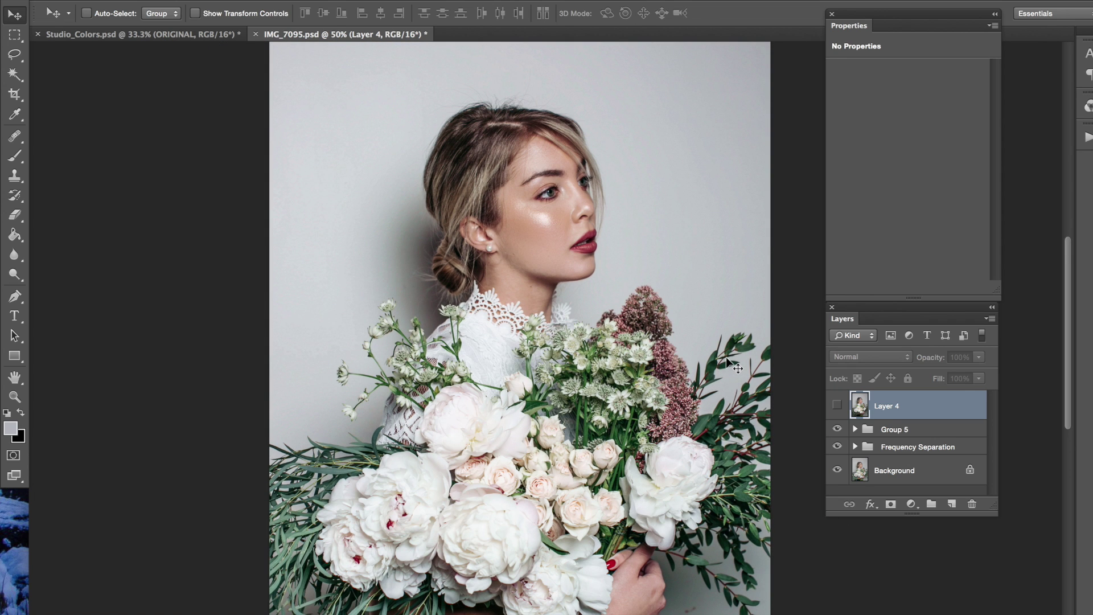
scroll(726, 357, down, 2)
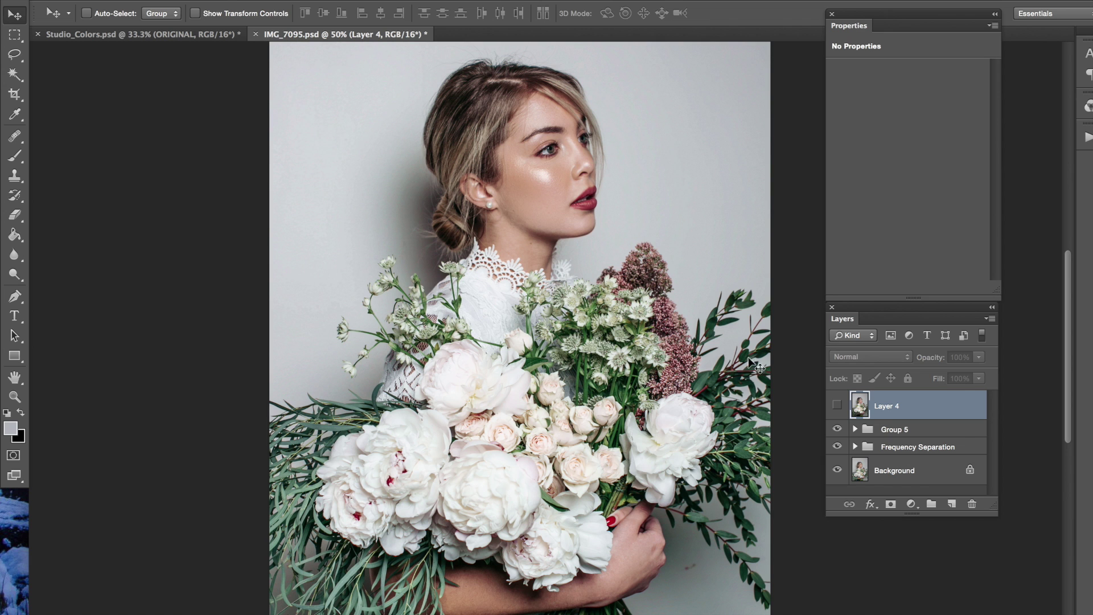
click(838, 430)
click(838, 430)
click(838, 430)
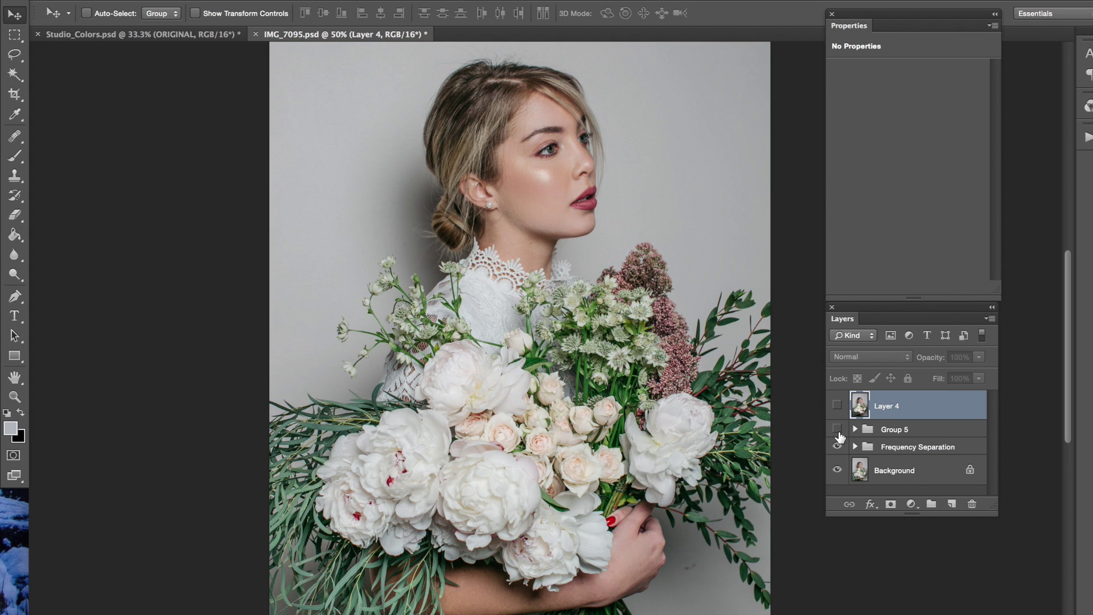
click(837, 430)
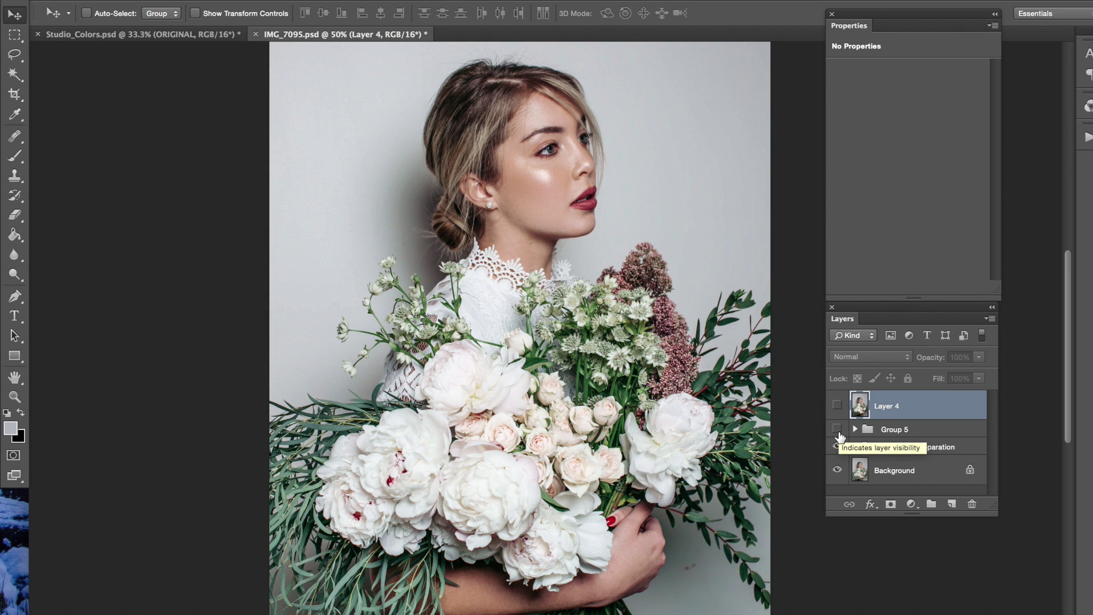
click(838, 431)
click(839, 431)
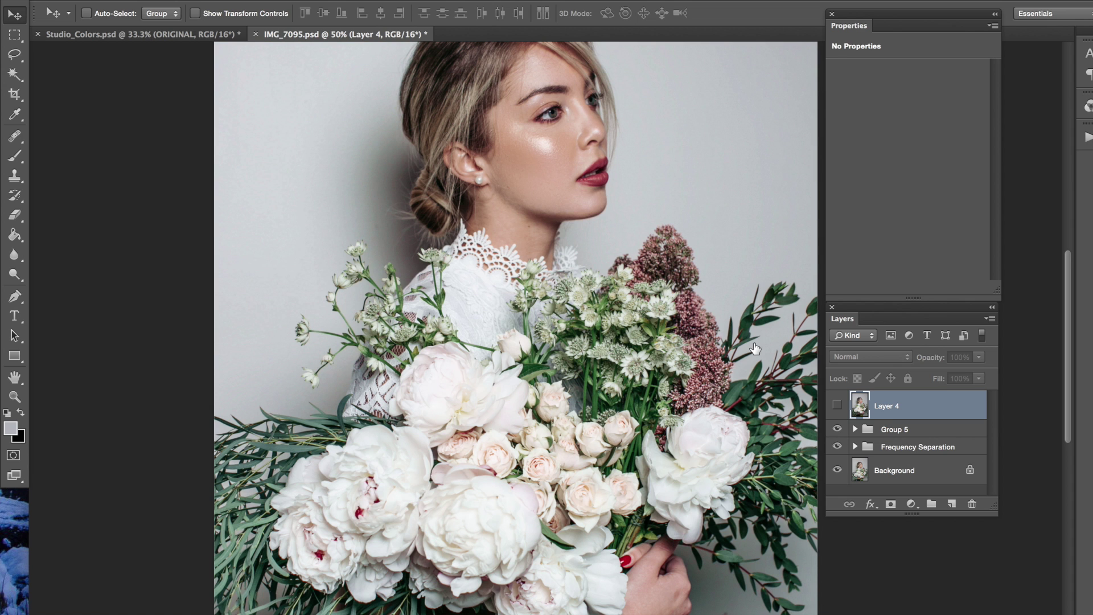
Compare the face and hair at 100% magnification with and without Group 5.
key(super+1)
scroll(595, 378, up, 5)
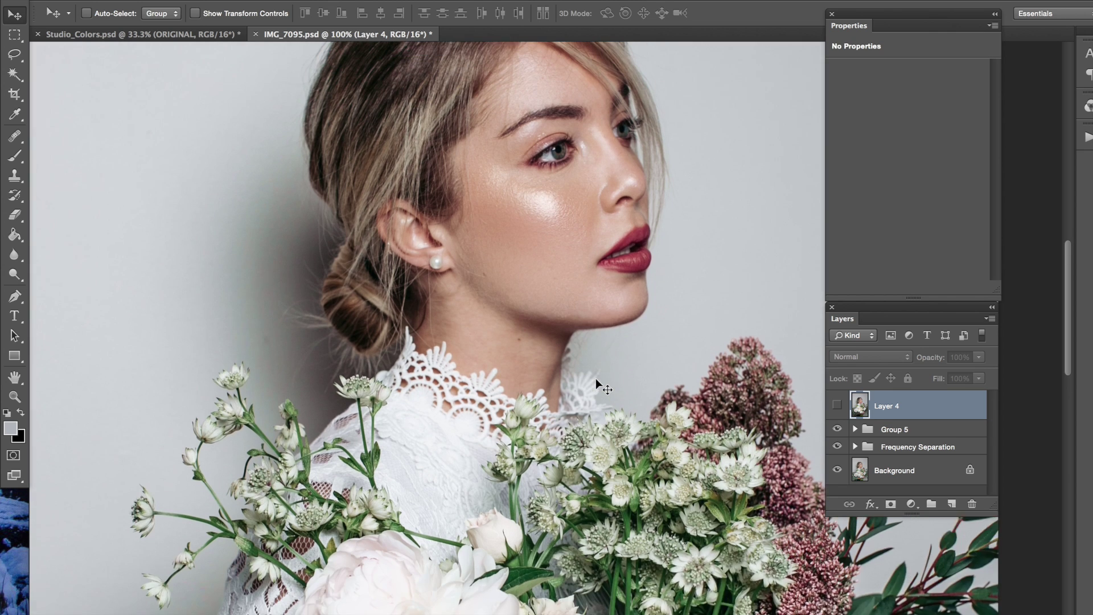
click(838, 431)
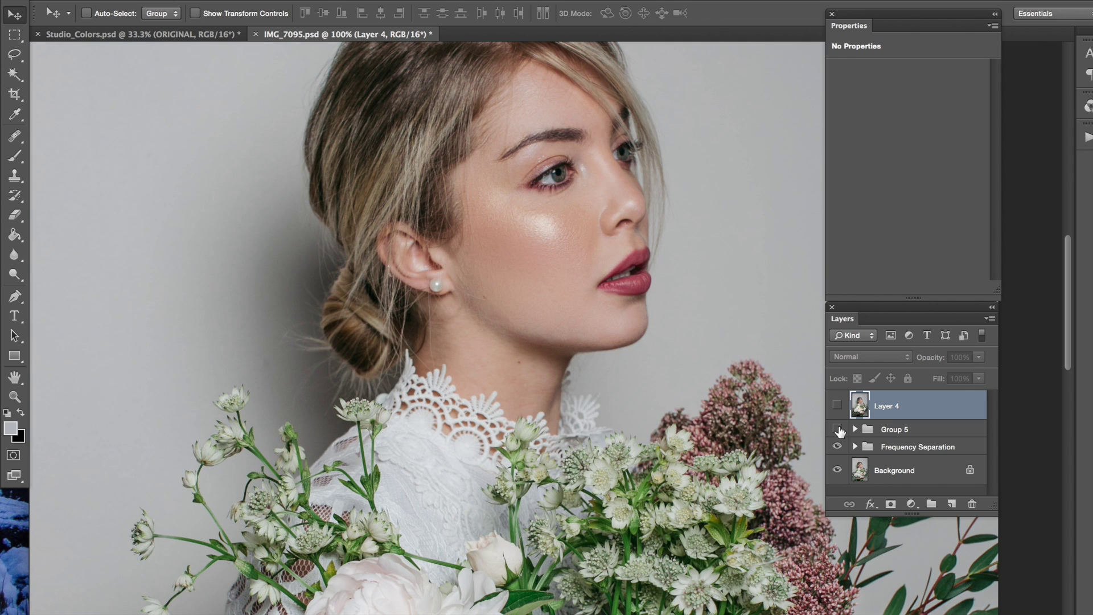
click(838, 430)
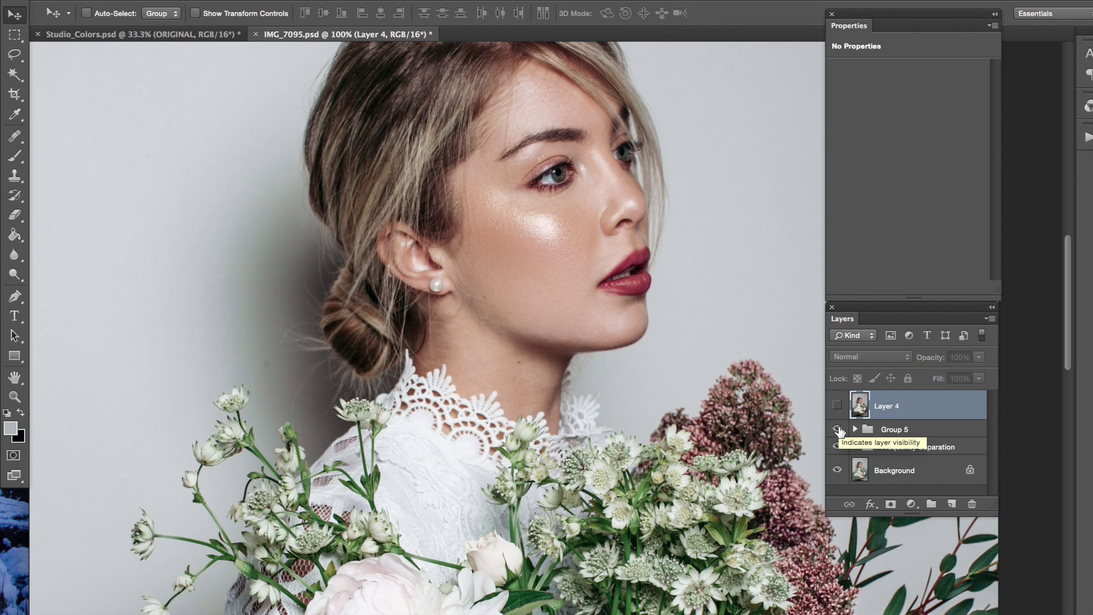
Compare the finished bouquet portrait with the original in Layer 4, and return to the Studio_Colors.psd document.
key(super+minus)
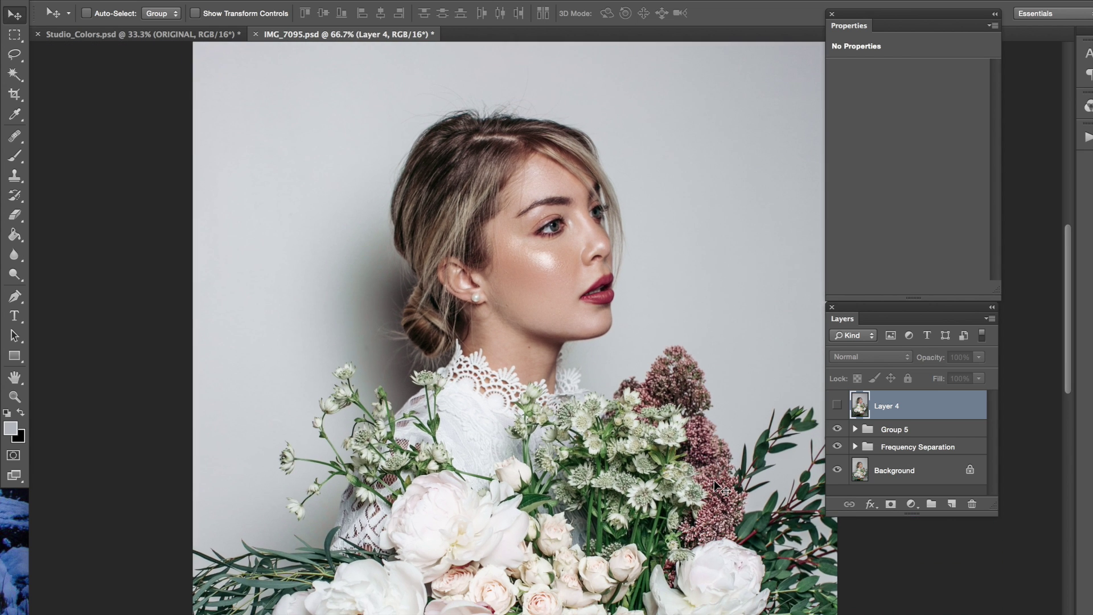
key(super+minus)
click(837, 405)
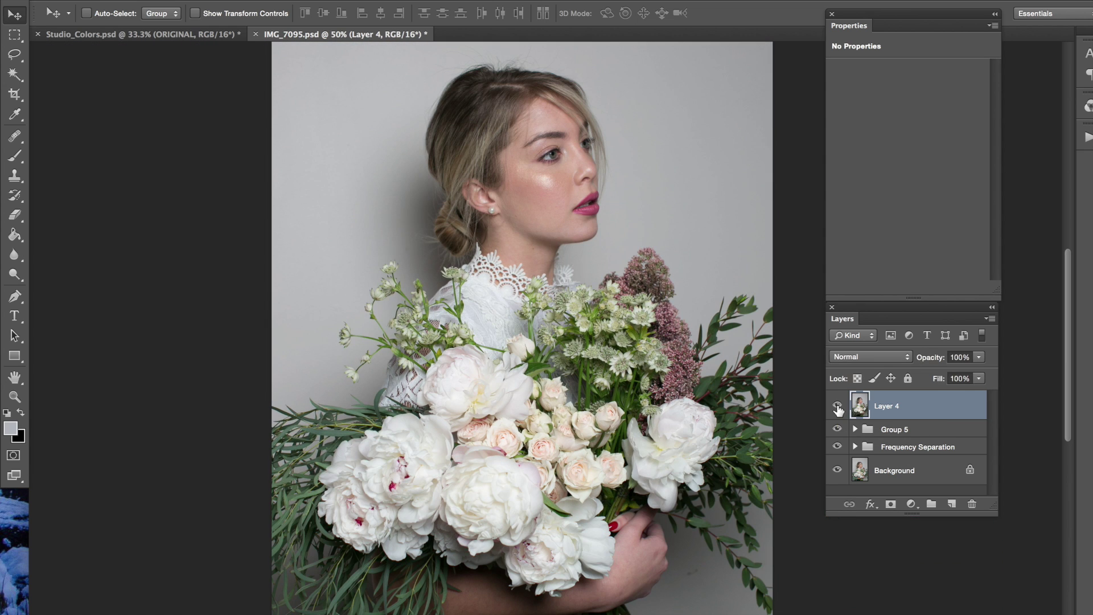
click(837, 406)
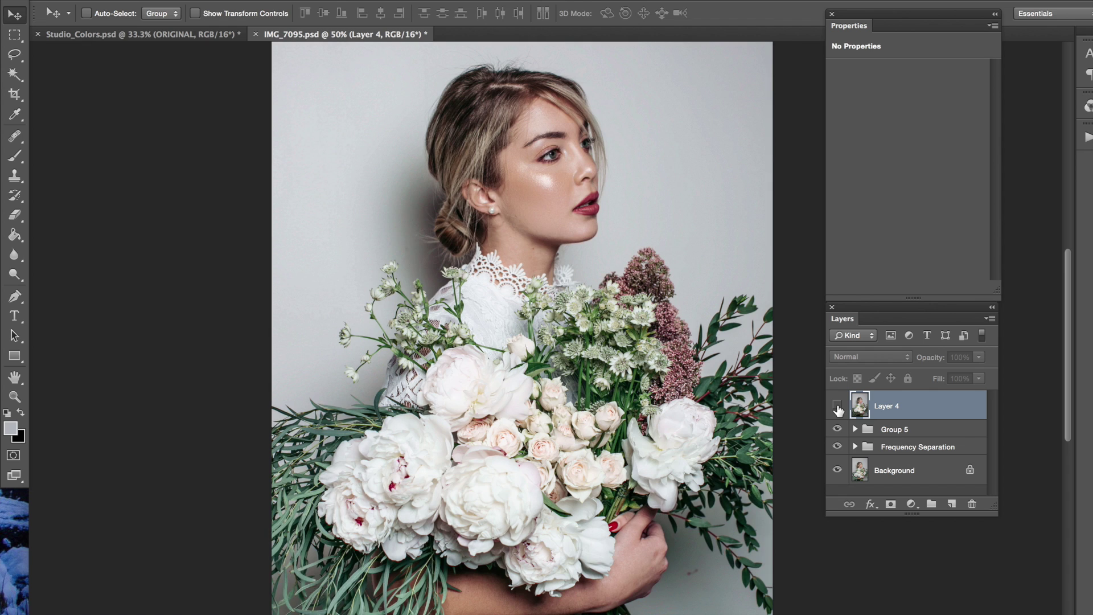
key(super+minus)
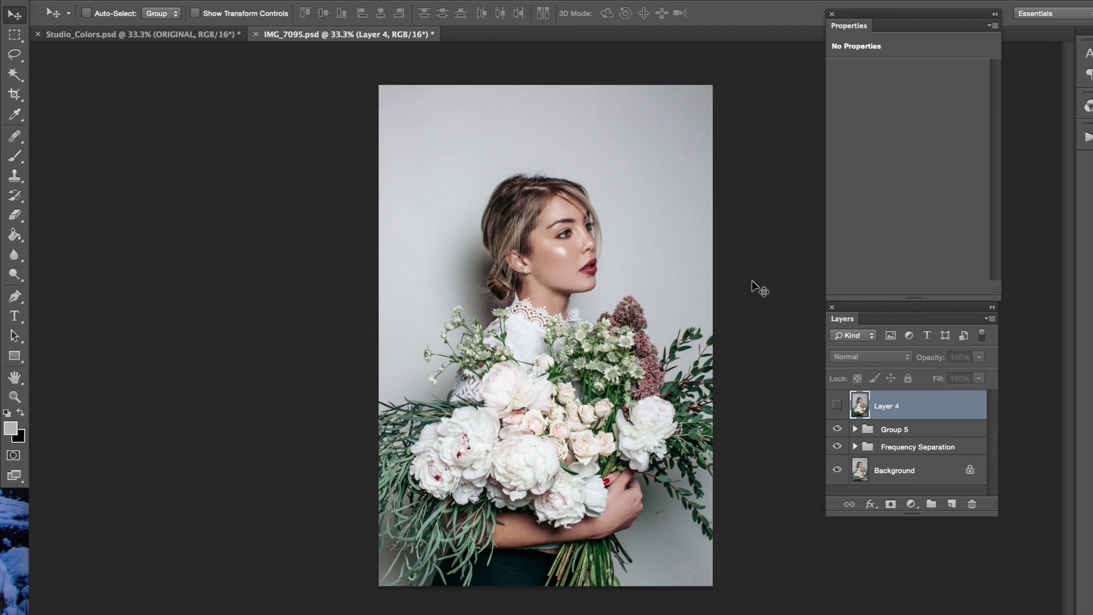
key(ctrl+Tab)
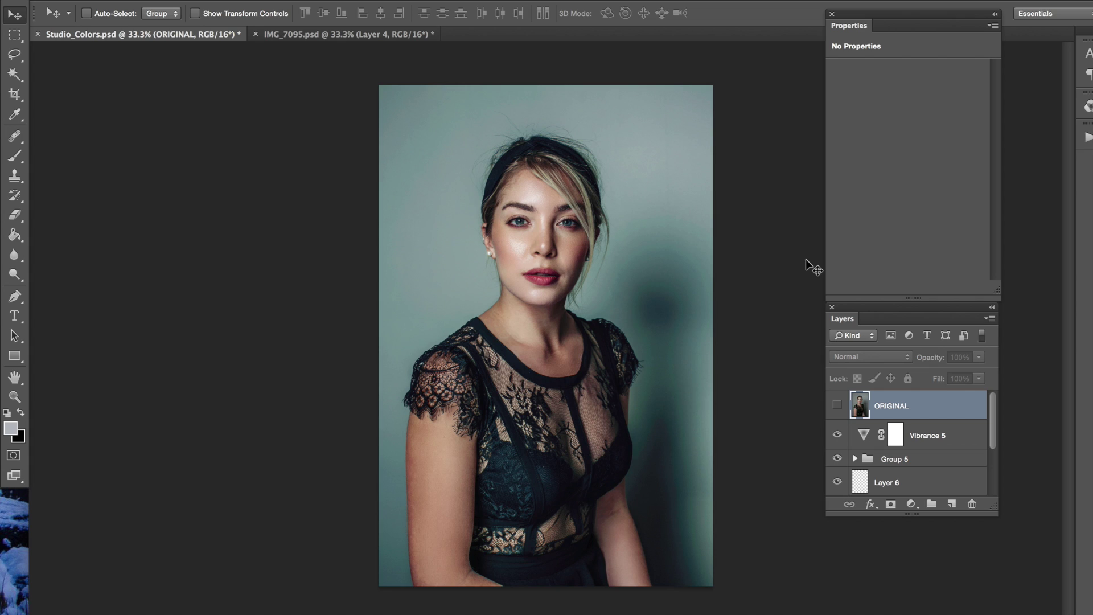